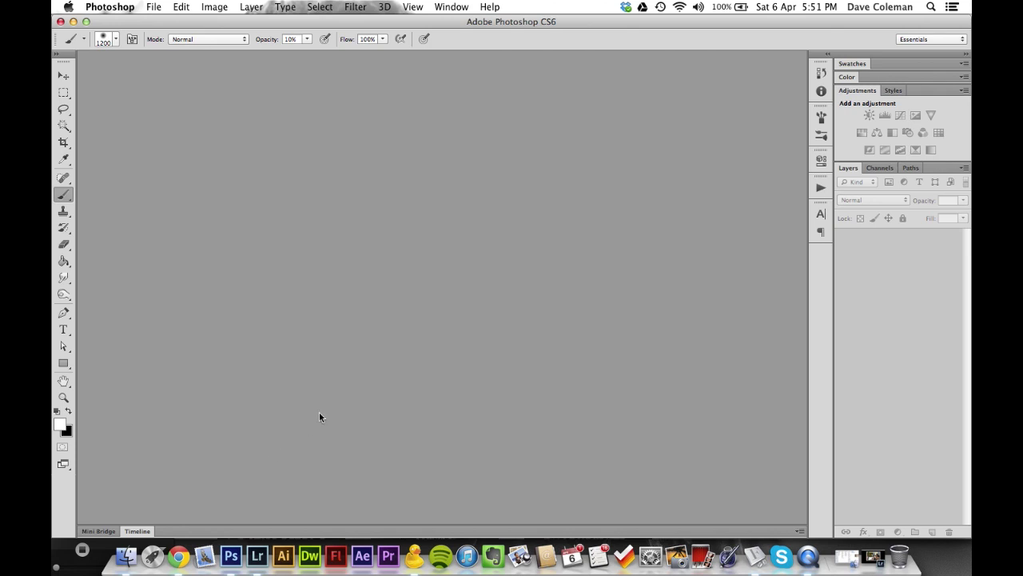
Show the Open dialog listing the BUCK folder's files, including original.jpg
{"action": "key", "text": "super+o"}
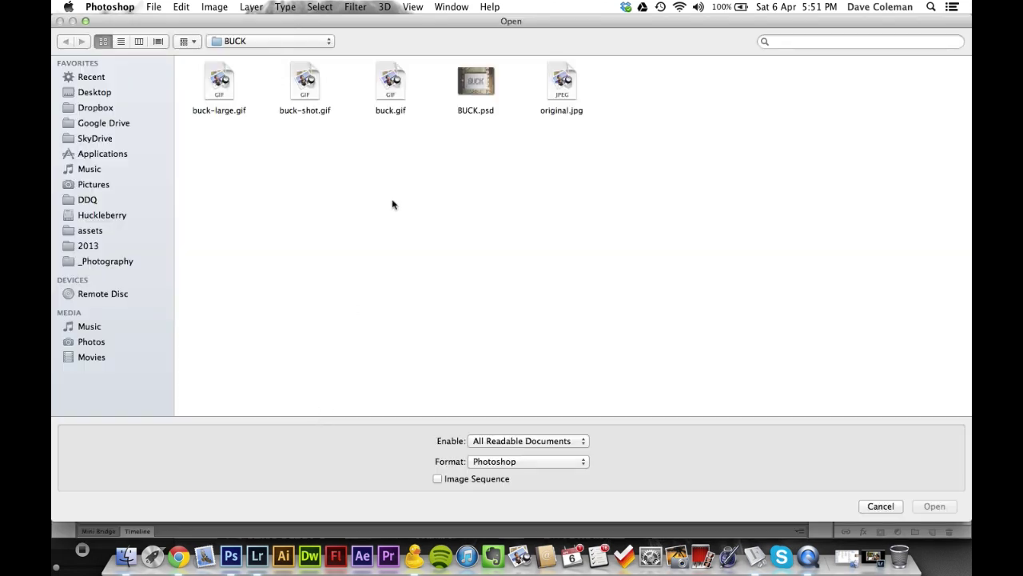
Open original.jpg and crop all four edges in tightly to the paper bearing BUCK
{"action": "left_click", "coordinate": [561, 82]}
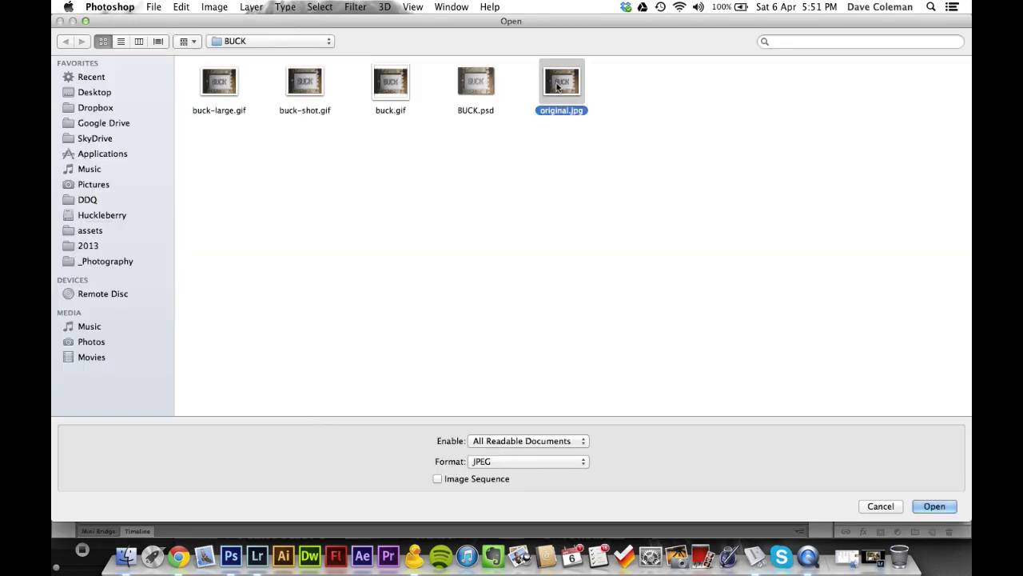
{"action": "double_click", "coordinate": [563, 83]}
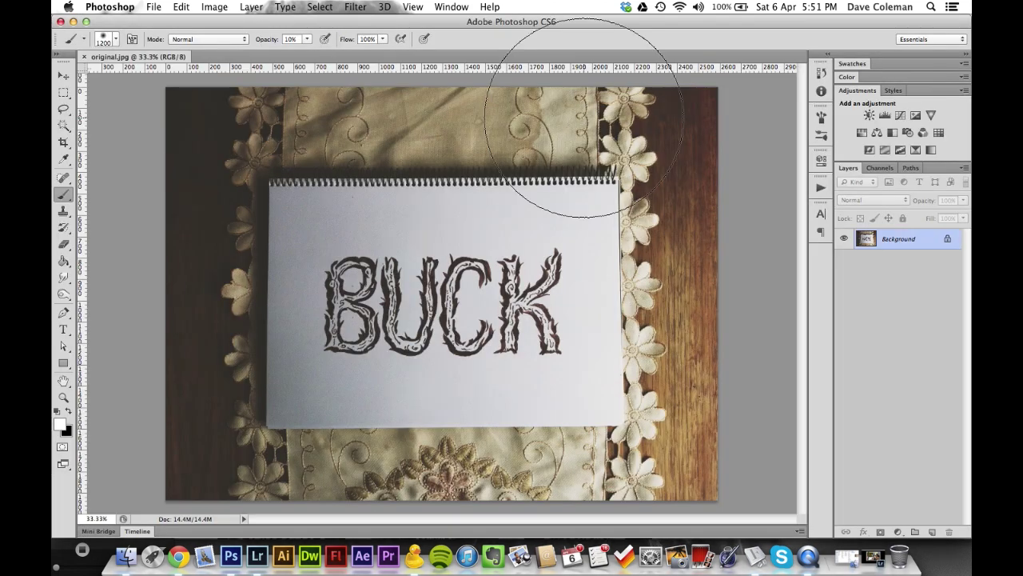
{"action": "key", "text": "c"}
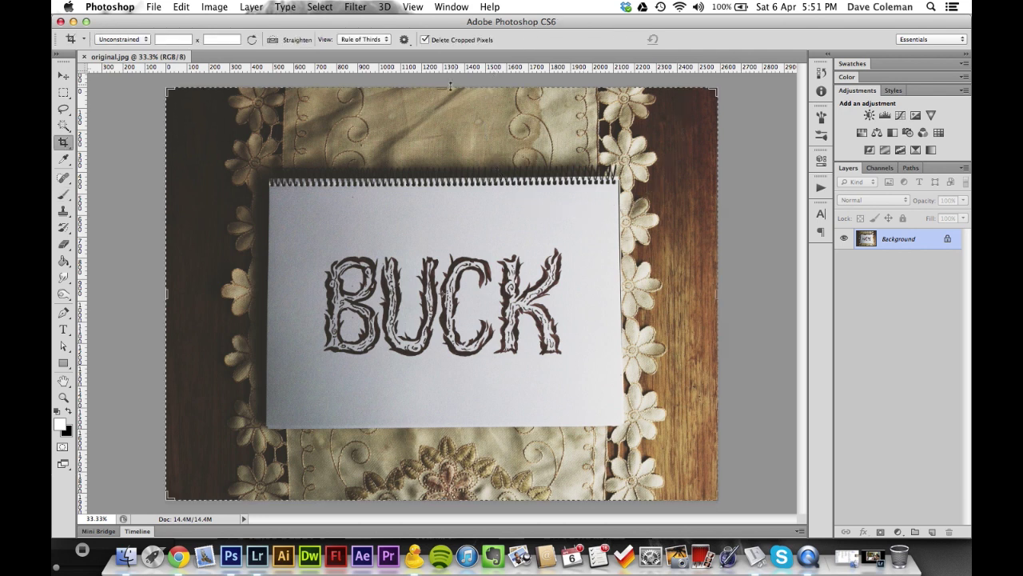
{"action": "left_click_drag", "start_coordinate": [441, 86], "coordinate": [441, 144]}
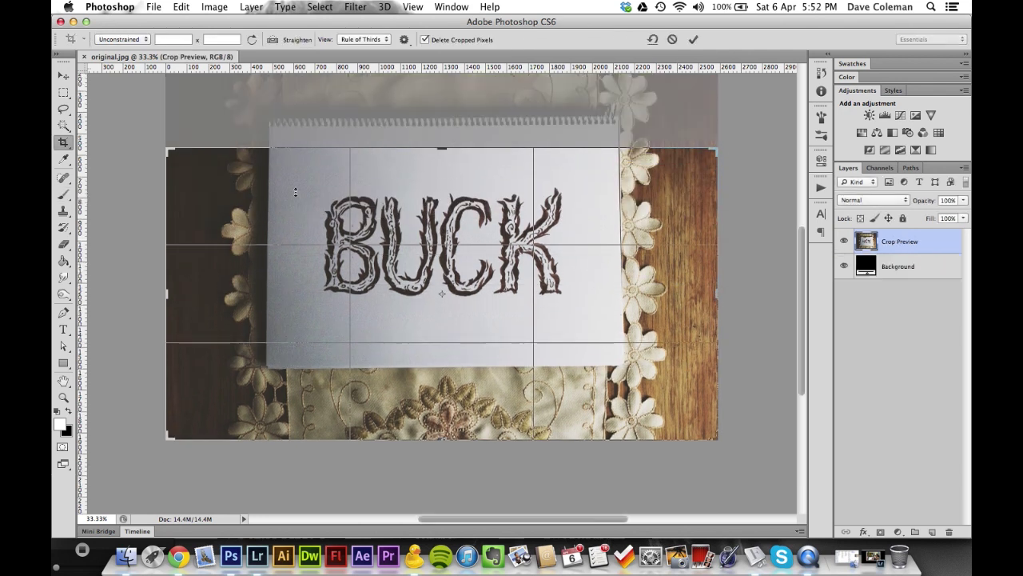
{"action": "left_click_drag", "start_coordinate": [166, 291], "coordinate": [224, 282]}
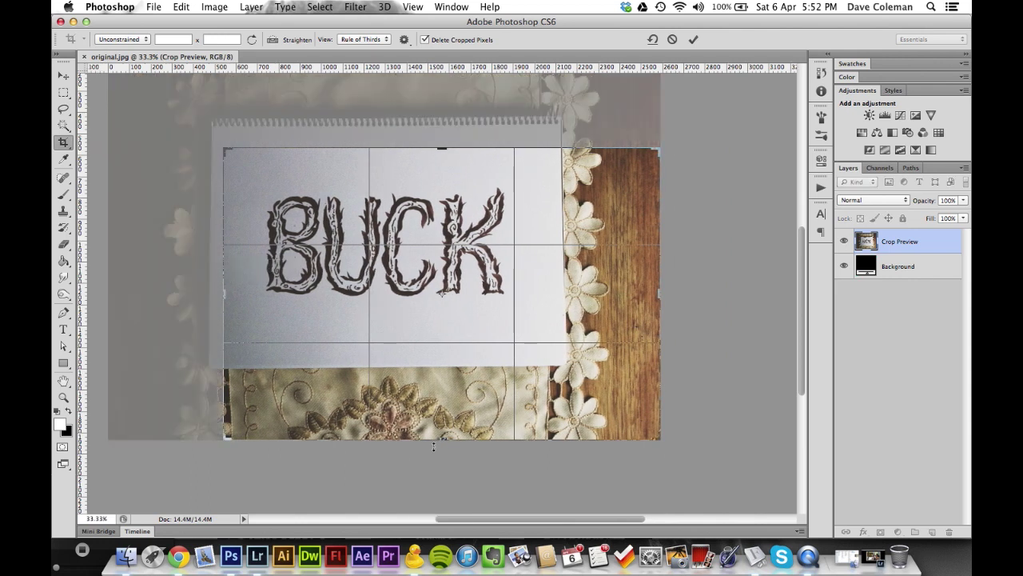
{"action": "left_click_drag", "start_coordinate": [434, 439], "coordinate": [436, 392]}
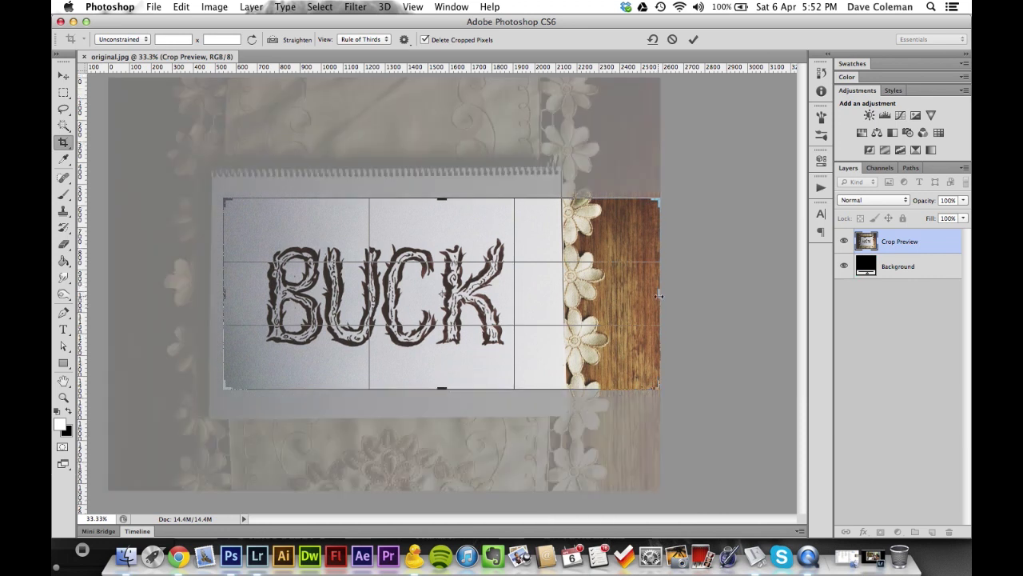
{"action": "left_click_drag", "start_coordinate": [615, 301], "coordinate": [600, 292]}
{"action": "key", "text": "Return"}
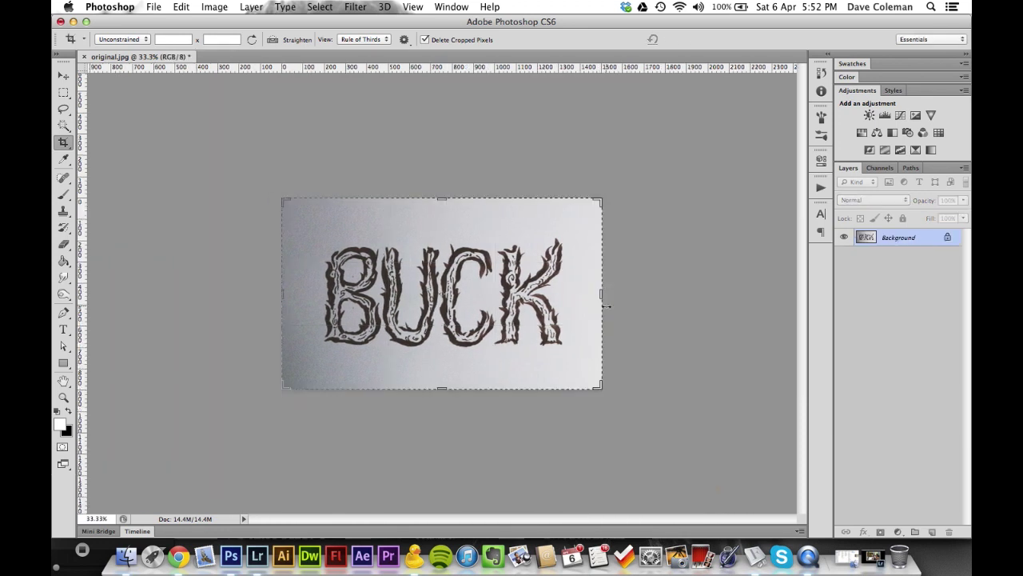
{"action": "key", "text": "v"}
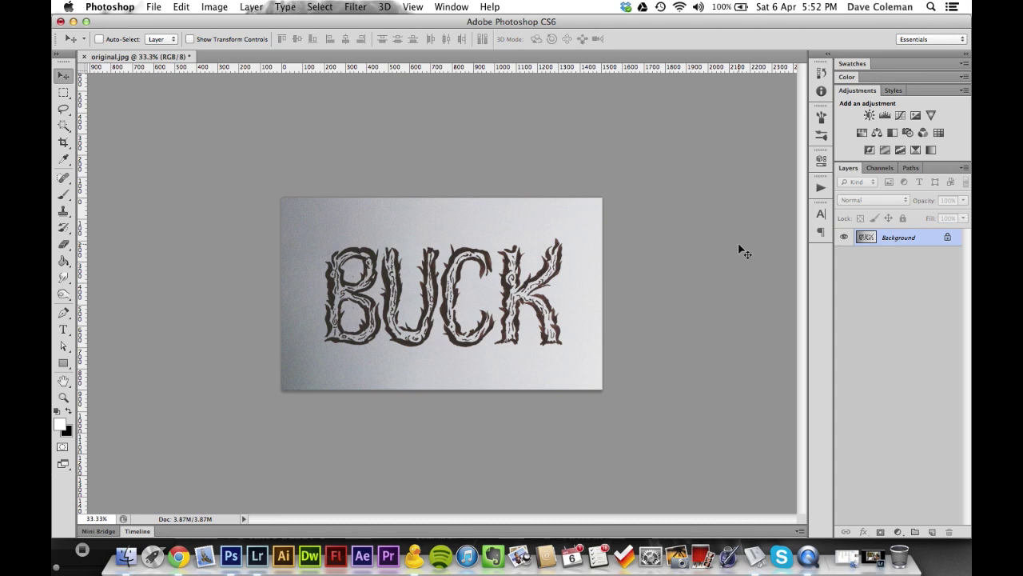
In the Actions panel, create a new action named 'Step One' and start recording
{"action": "left_click", "coordinate": [438, 5]}
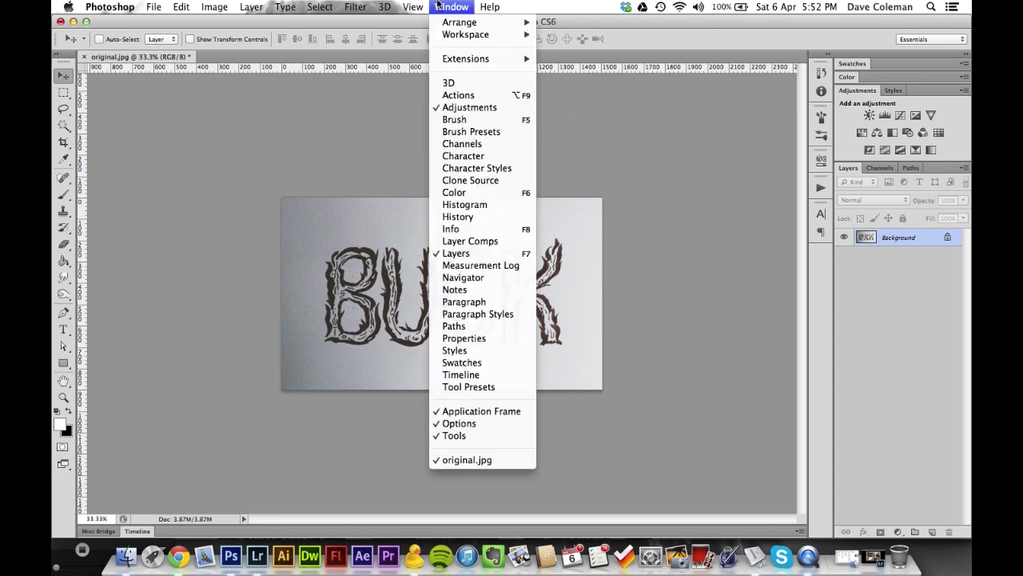
{"action": "left_click", "coordinate": [461, 96]}
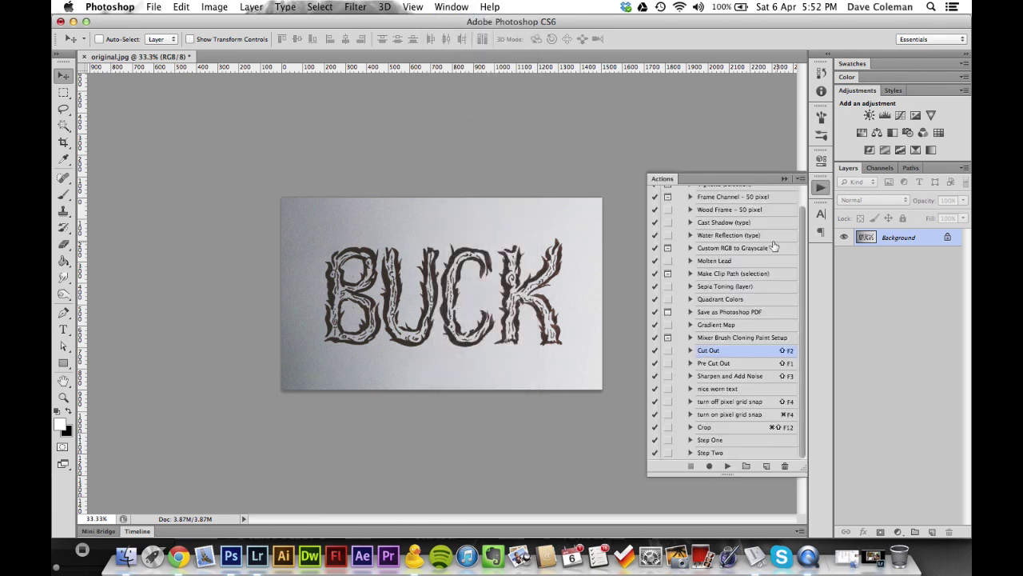
{"action": "left_click", "coordinate": [766, 465]}
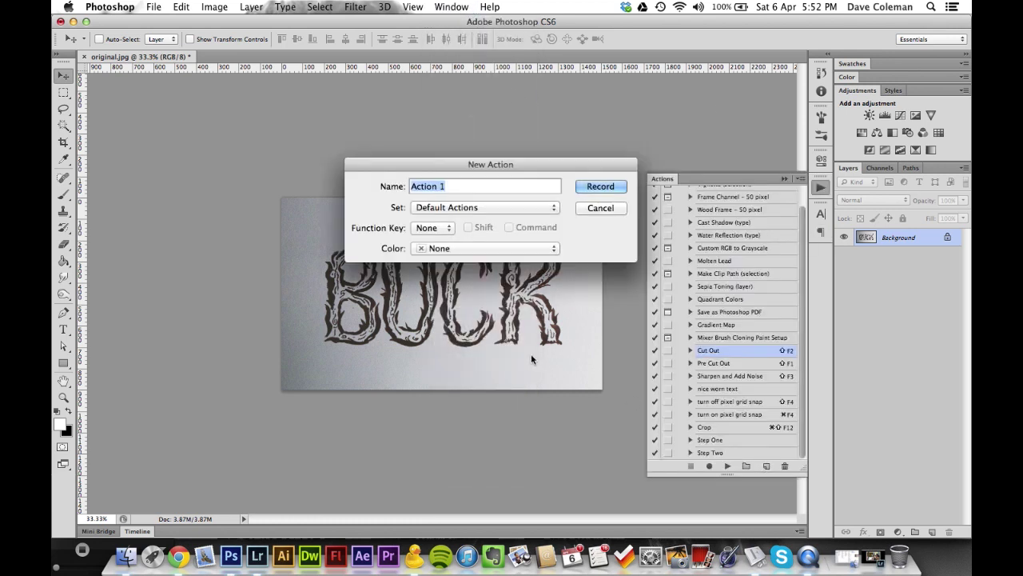
{"action": "type", "text": "Step One"}
{"action": "left_click", "coordinate": [592, 188]}
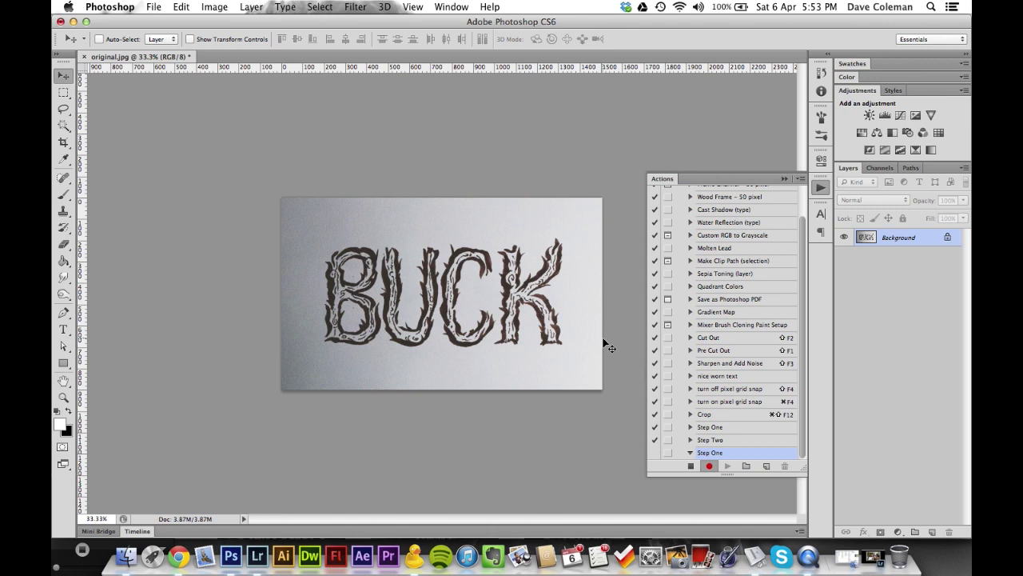
Record Desaturate and a Brightness/Contrast adjustment layer into Step One, then stop recording
{"action": "key", "text": "shift+super+u"}
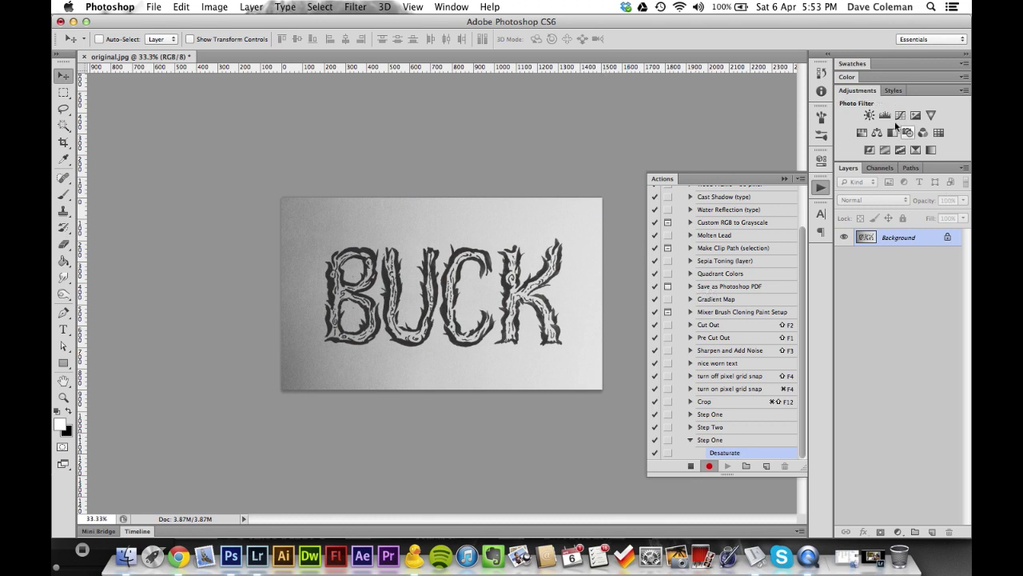
{"action": "left_click", "coordinate": [870, 116]}
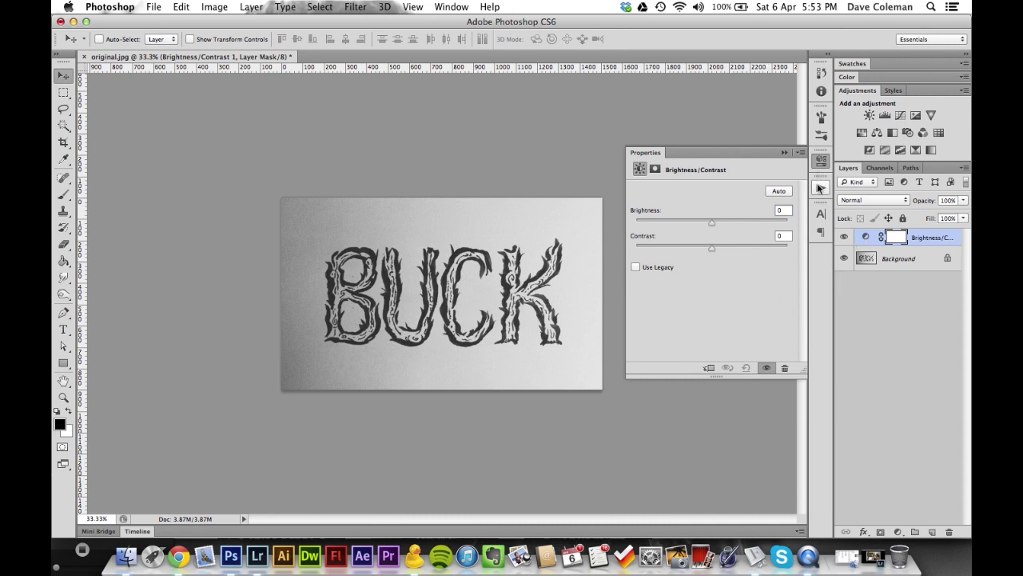
{"action": "left_click", "coordinate": [820, 187]}
{"action": "left_click", "coordinate": [691, 465]}
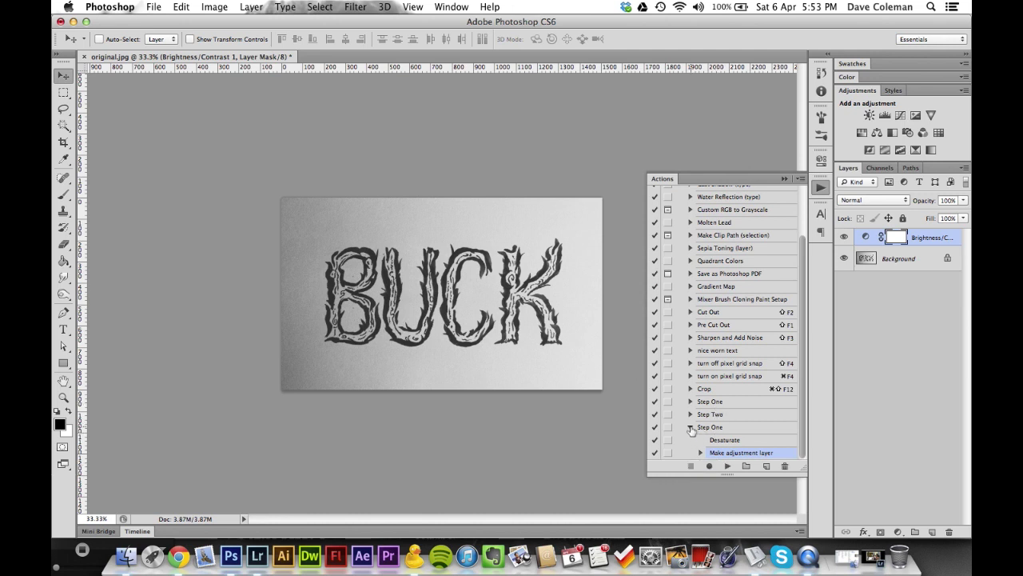
{"action": "left_click", "coordinate": [690, 427]}
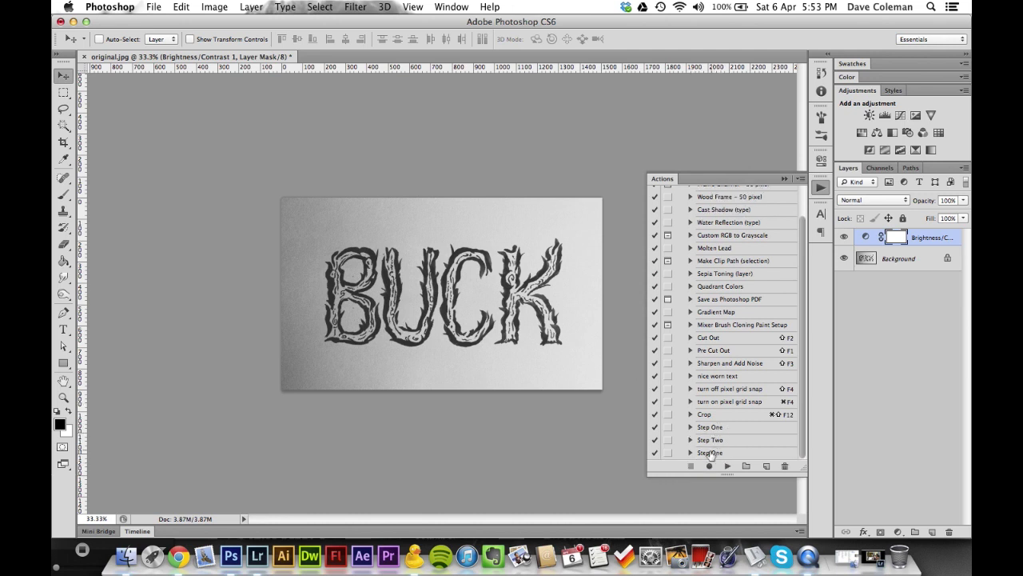
Delete the older Step One and Step Two actions, then close original.jpg
{"action": "left_click", "coordinate": [723, 430]}
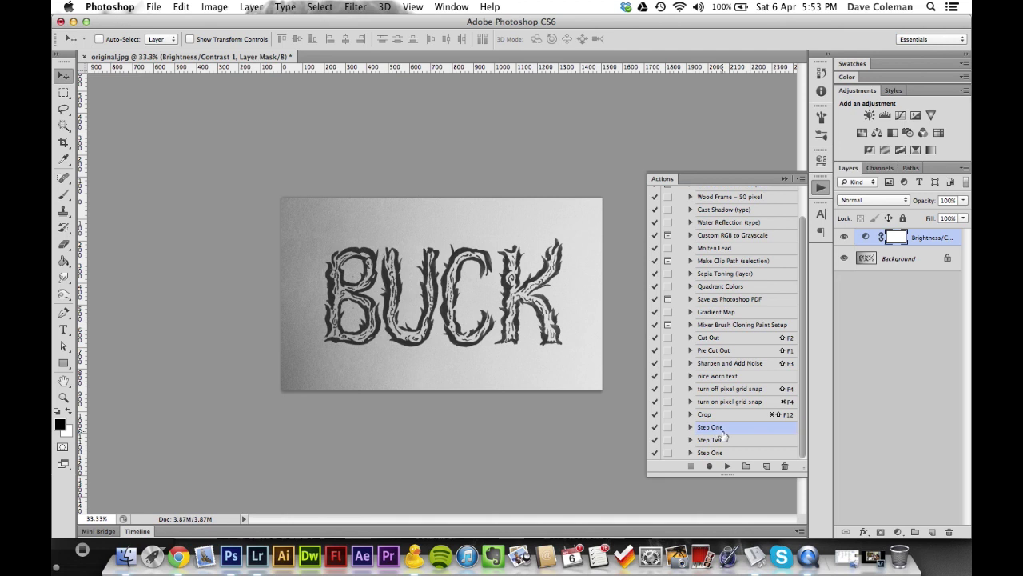
{"action": "left_click", "coordinate": [784, 465]}
{"action": "left_click", "coordinate": [608, 199]}
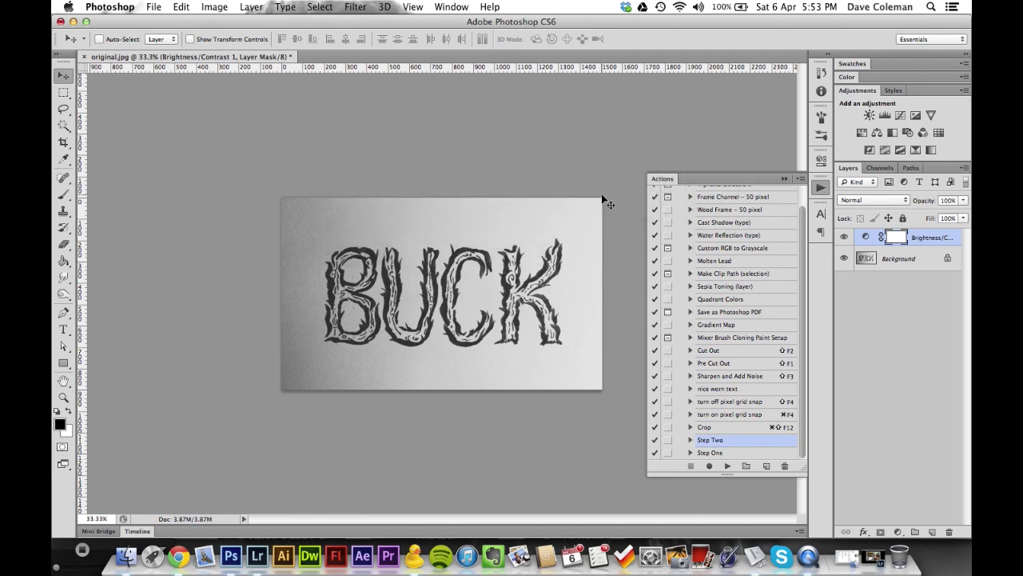
{"action": "left_click", "coordinate": [784, 465]}
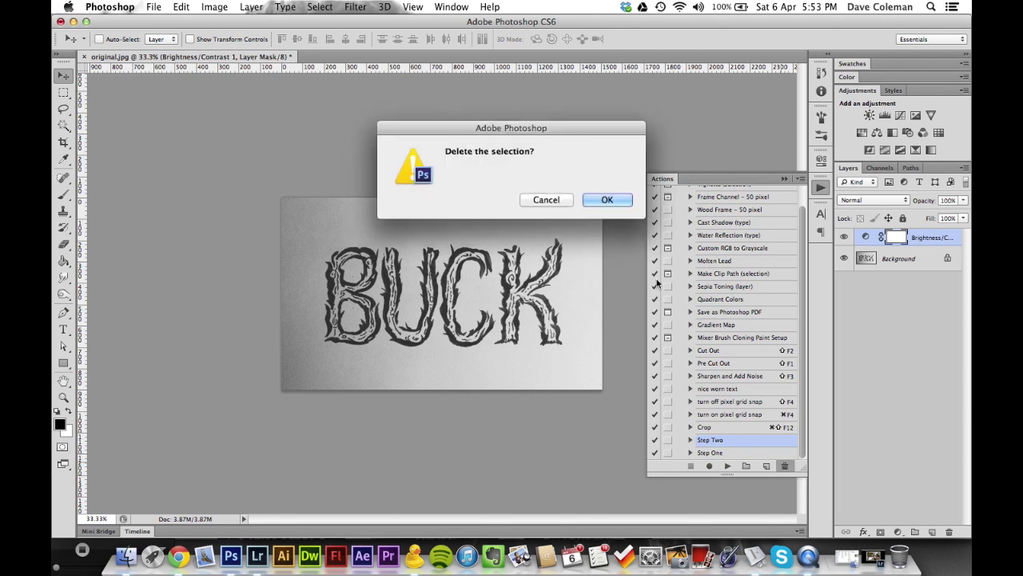
{"action": "left_click", "coordinate": [606, 200]}
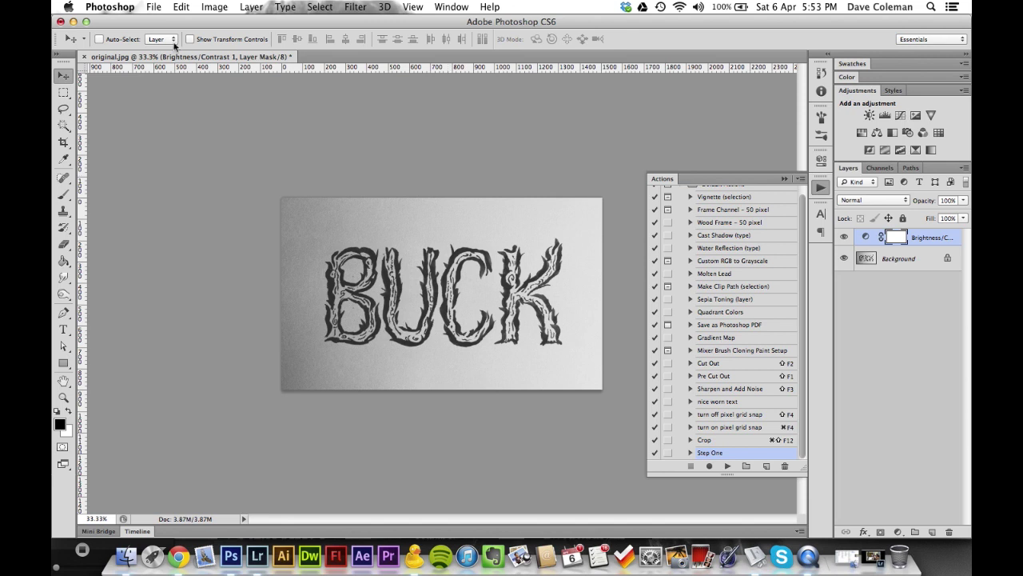
{"action": "left_click", "coordinate": [84, 57]}
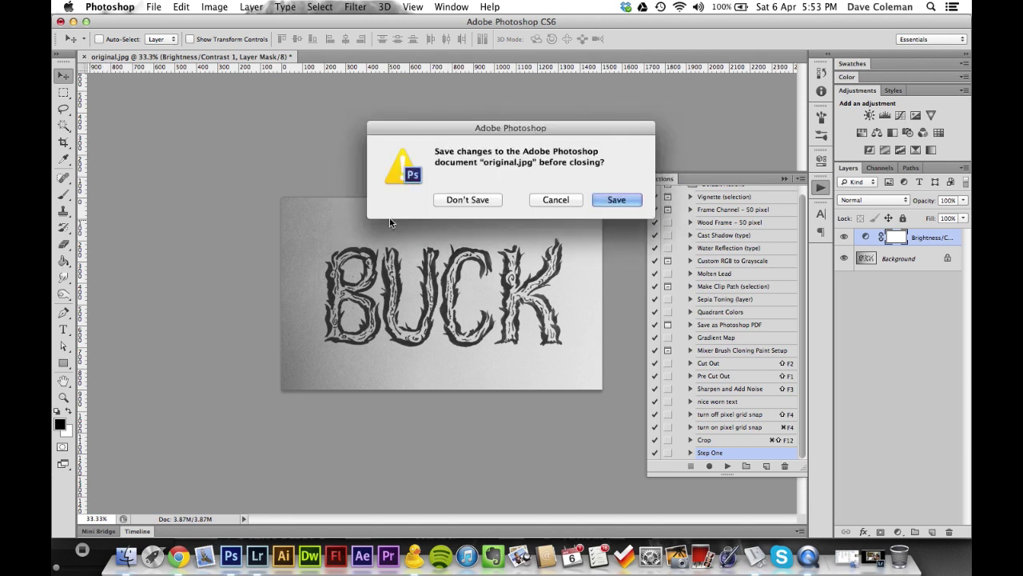
Discard changes to original.jpg and reopen the uncropped colour original.jpg
{"action": "left_click", "coordinate": [459, 199]}
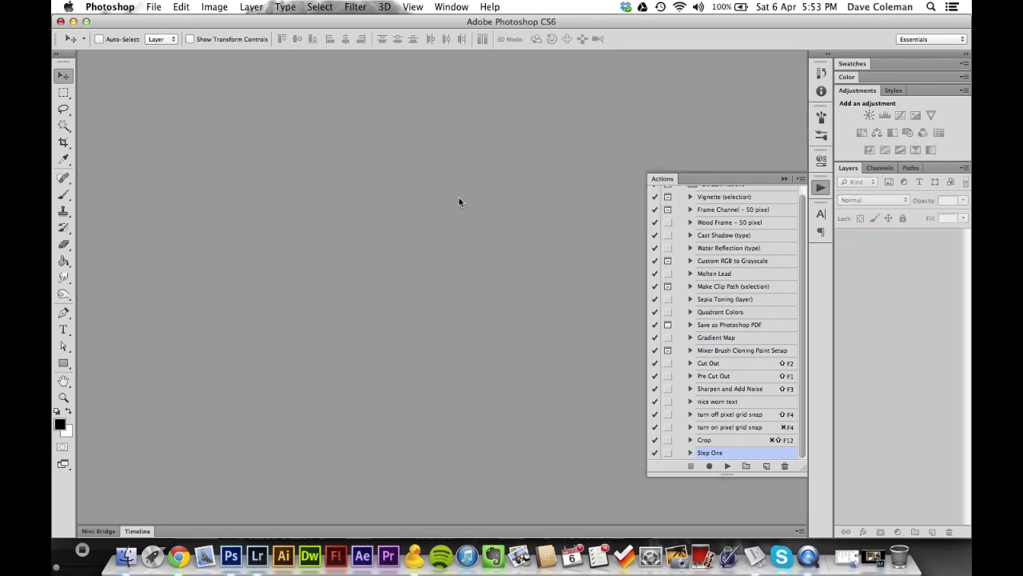
{"action": "key", "text": "super+o"}
{"action": "left_click", "coordinate": [568, 91]}
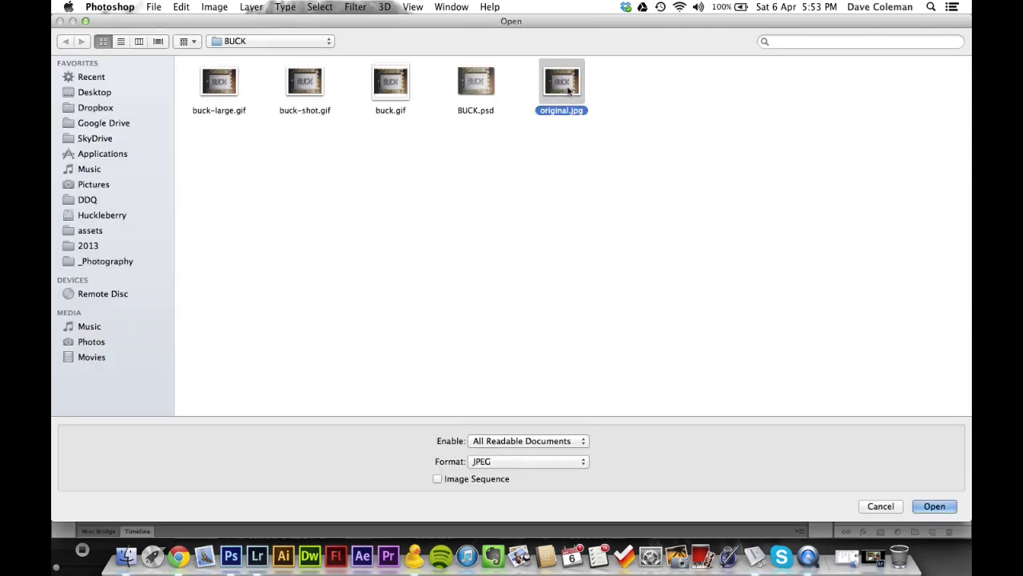
{"action": "double_click", "coordinate": [569, 91]}
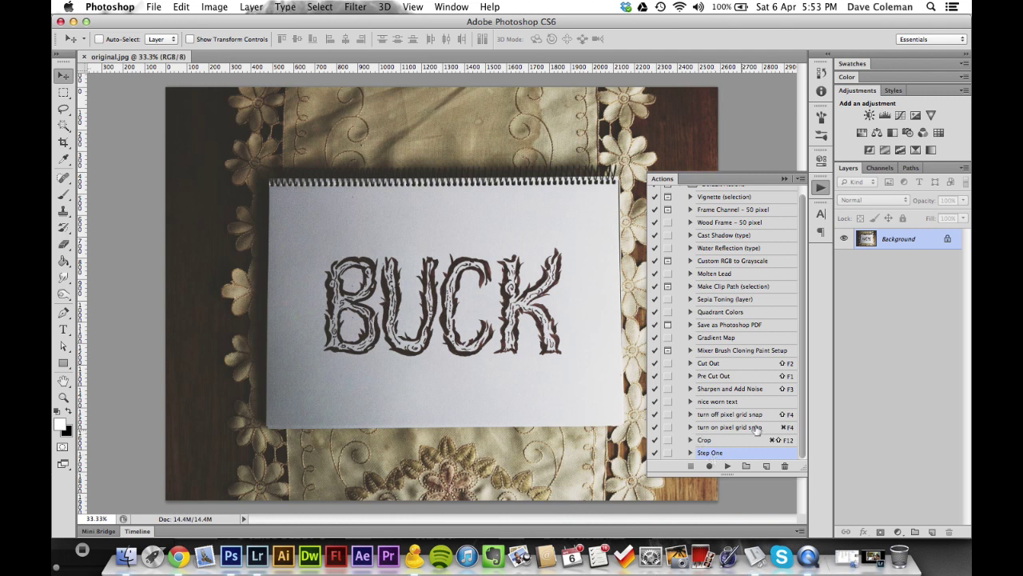
Play Step One on the photo and set its Brightness/Contrast to Brightness 37, Contrast 59
{"action": "left_click", "coordinate": [727, 466]}
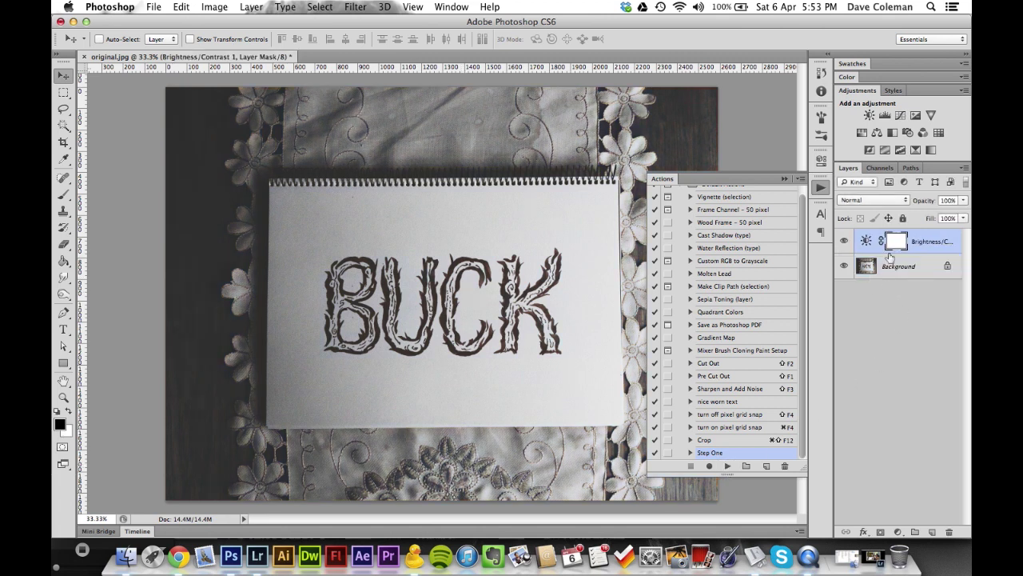
{"action": "left_click", "coordinate": [843, 240]}
{"action": "left_click", "coordinate": [843, 241]}
{"action": "left_click", "coordinate": [866, 240]}
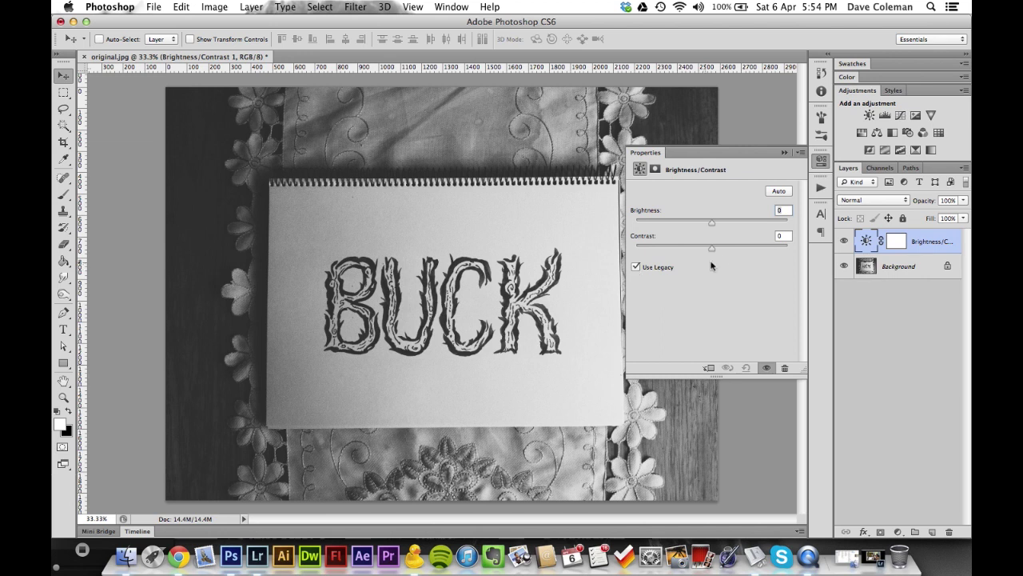
{"action": "left_click_drag", "start_coordinate": [713, 250], "coordinate": [757, 252]}
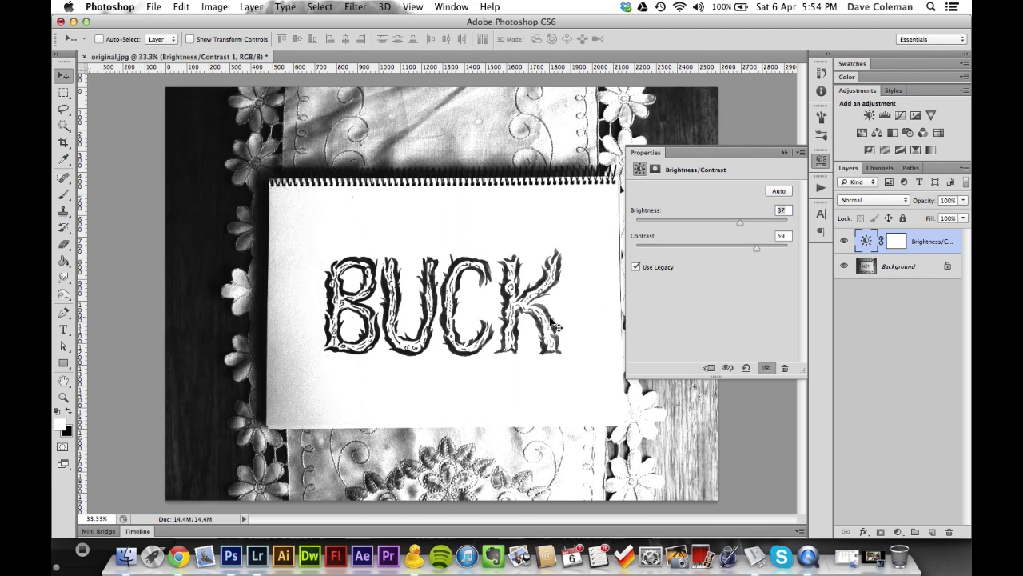
Crop original.jpg to just the white paper around the BUCK lettering
{"action": "key", "text": "c"}
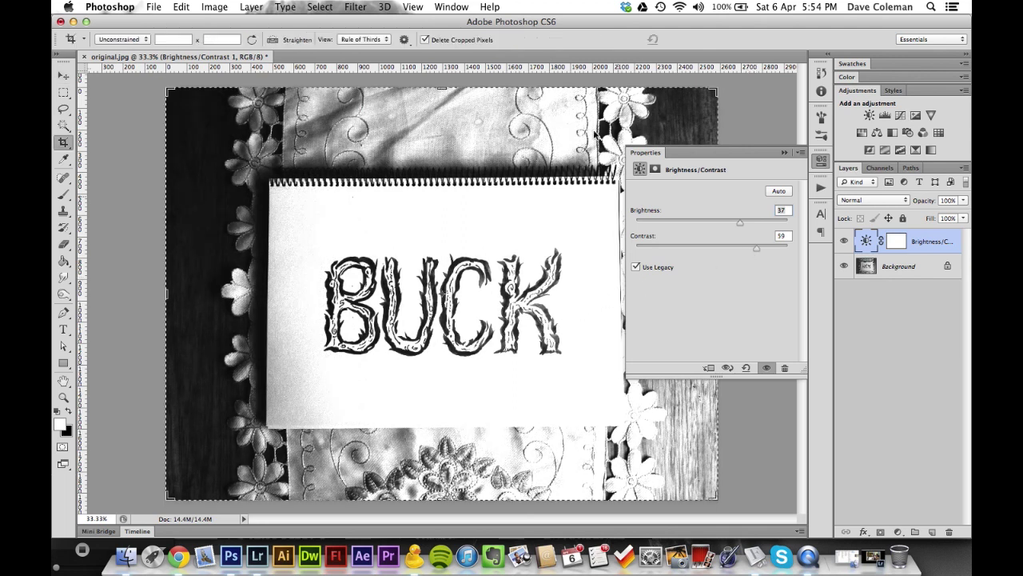
{"action": "left_click_drag", "start_coordinate": [442, 88], "coordinate": [442, 152]}
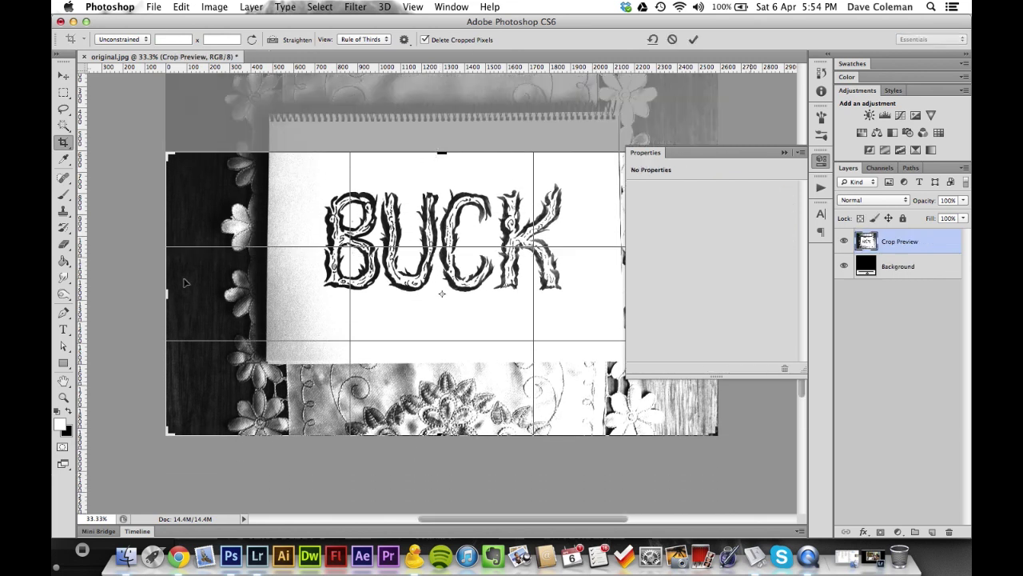
{"action": "left_click_drag", "start_coordinate": [168, 292], "coordinate": [233, 284]}
{"action": "left_click_drag", "start_coordinate": [438, 435], "coordinate": [440, 414]}
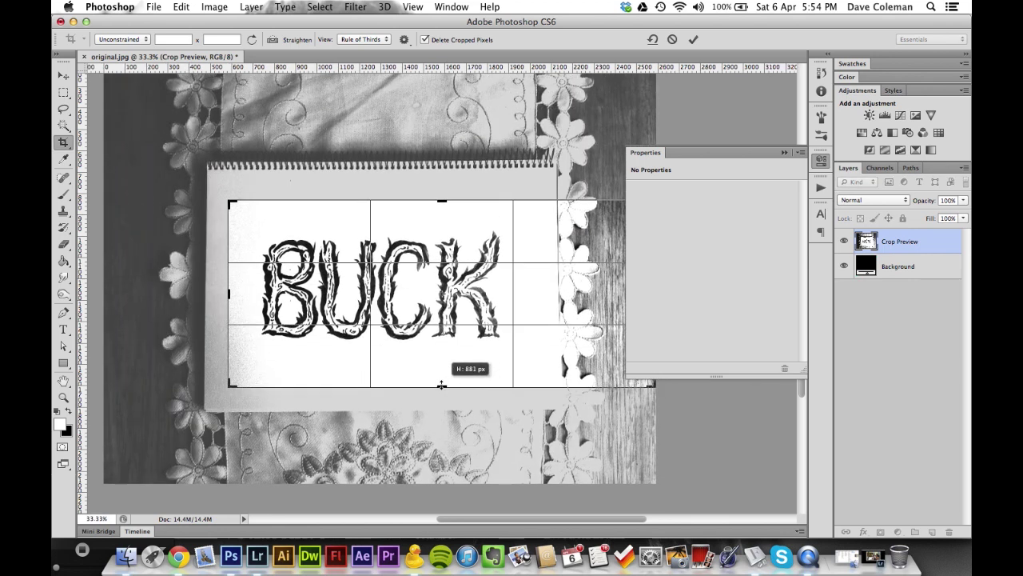
{"action": "left_click_drag", "start_coordinate": [441, 385], "coordinate": [441, 371]}
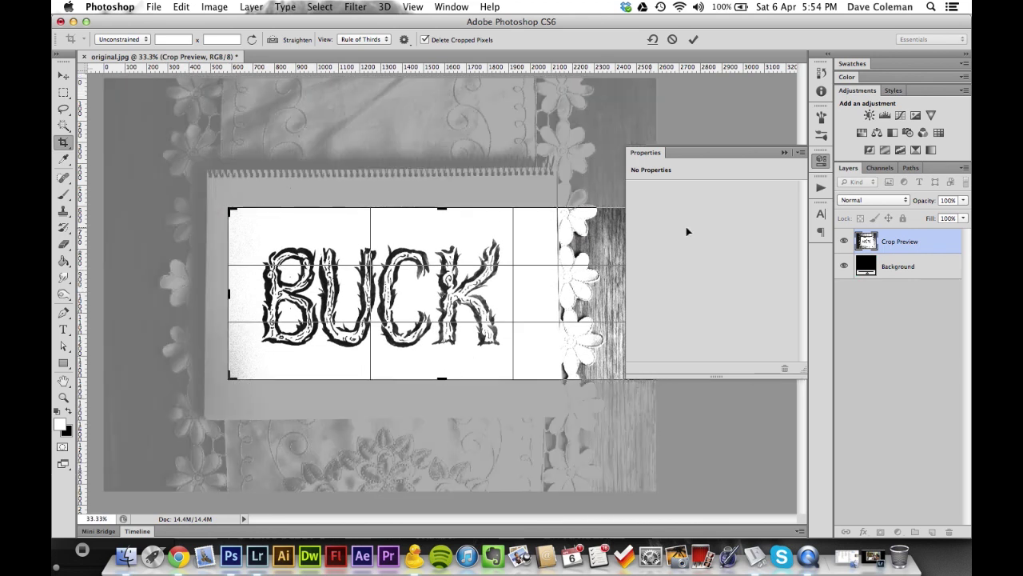
{"action": "left_click", "coordinate": [820, 160]}
{"action": "left_click_drag", "start_coordinate": [653, 296], "coordinate": [596, 302]}
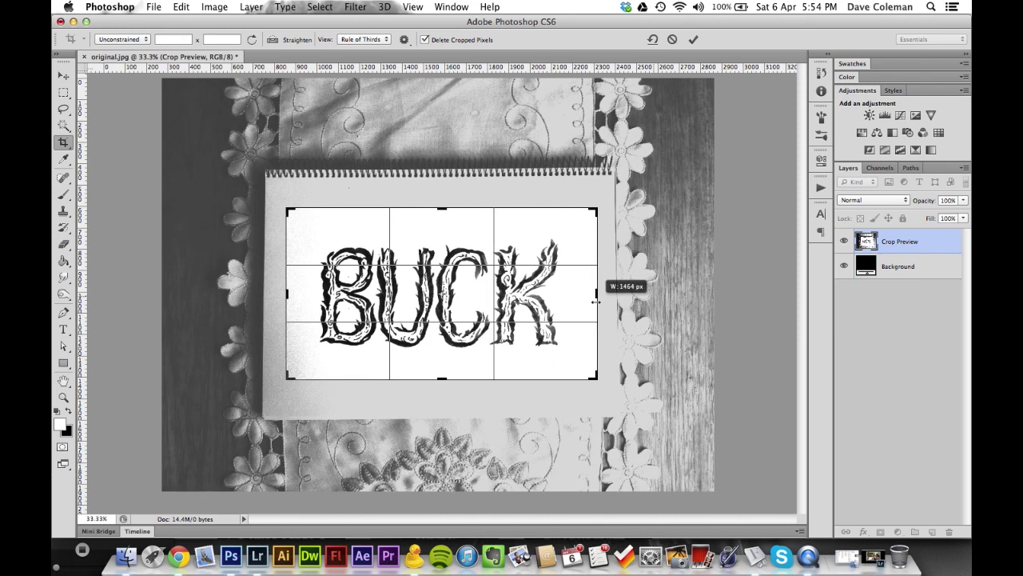
{"action": "key", "text": "Return"}
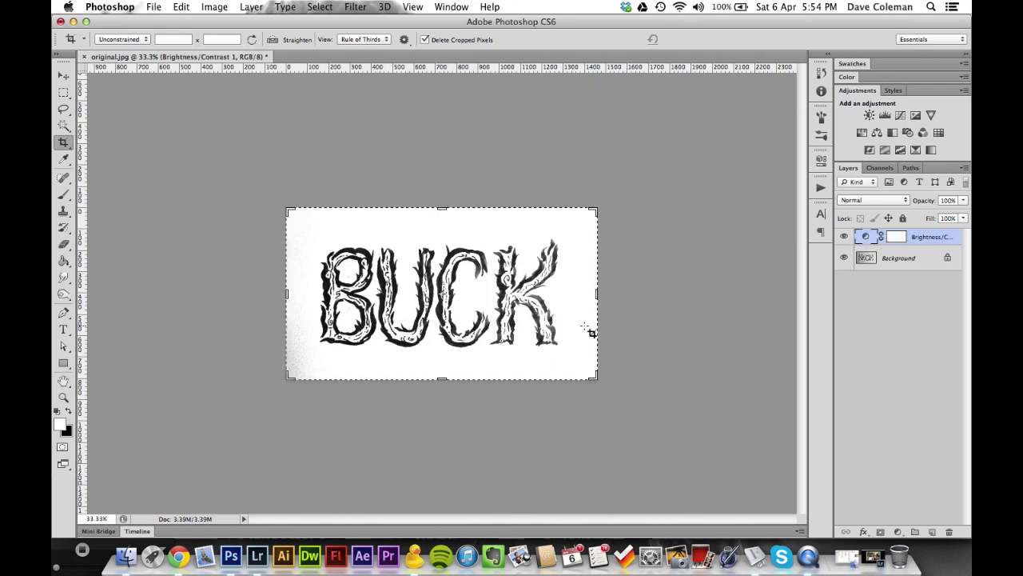
Retune the Brightness/Contrast layer to Brightness 51 and Contrast 58
{"action": "key", "text": "v"}
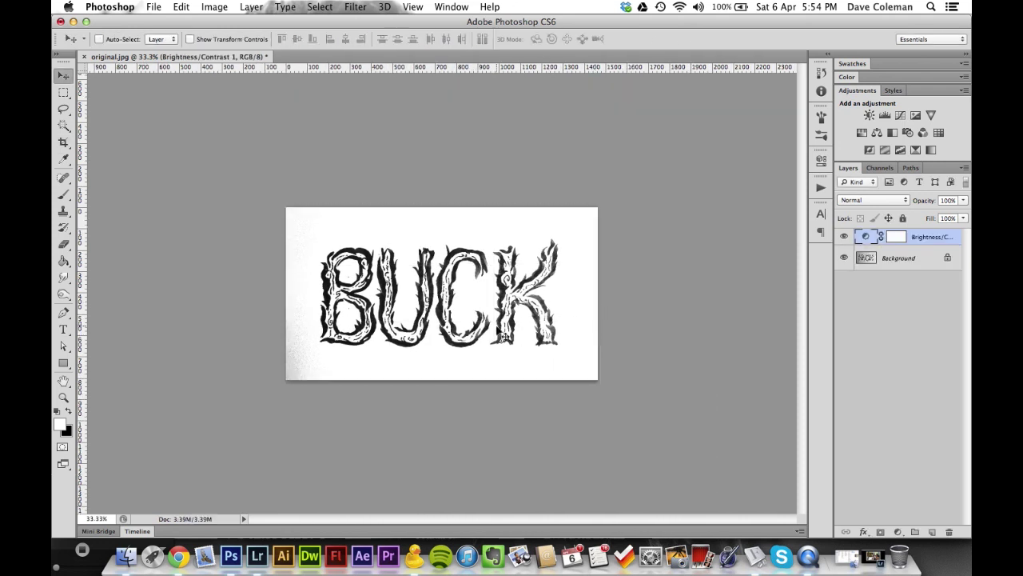
{"action": "double_click", "coordinate": [865, 237]}
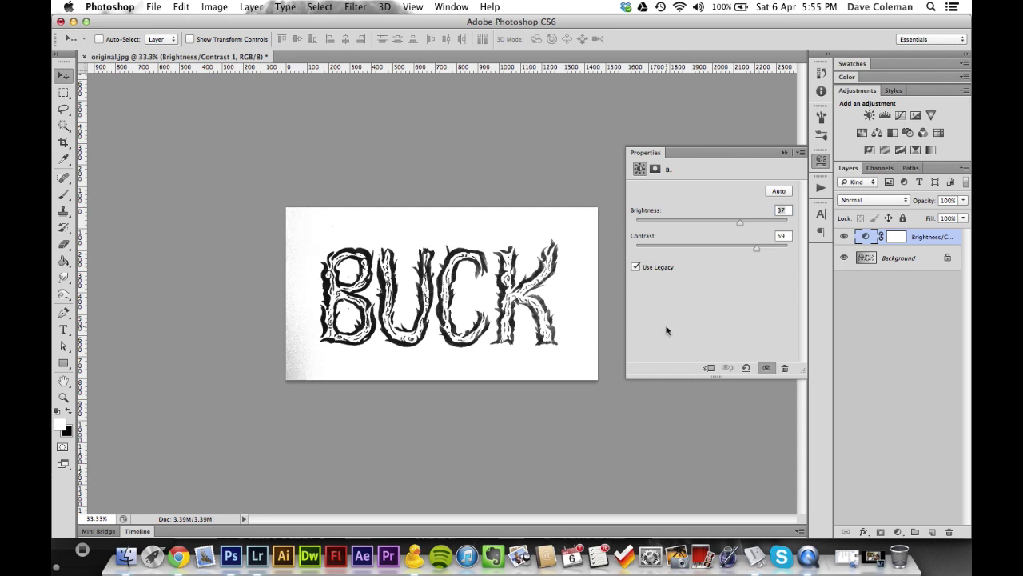
{"action": "mouse_move", "coordinate": [757, 251]}
{"action": "left_mouse_down"}
{"action": "mouse_move", "coordinate": [745, 222]}
{"action": "mouse_move", "coordinate": [752, 254]}
{"action": "left_mouse_up"}
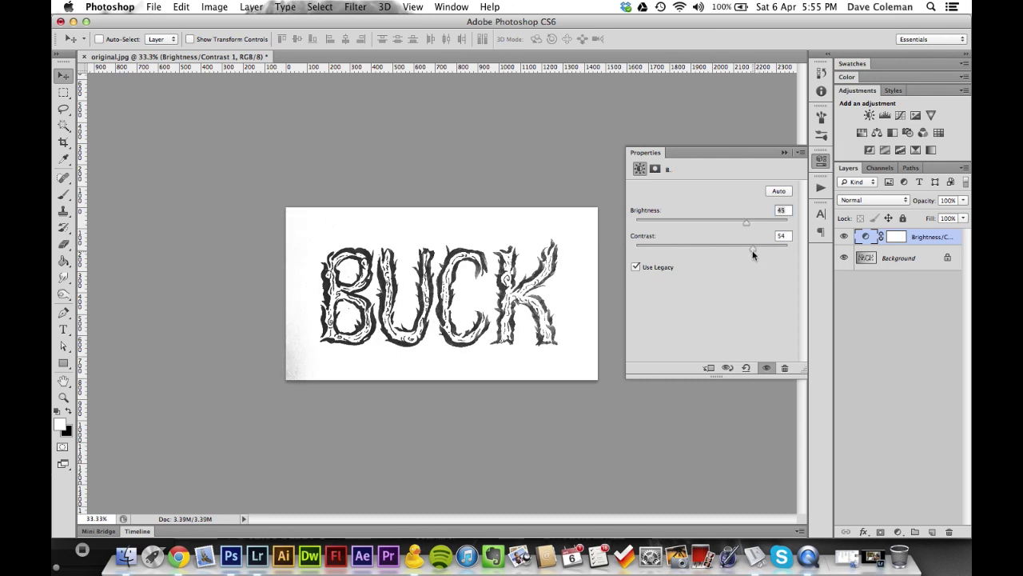
{"action": "left_click_drag", "start_coordinate": [750, 229], "coordinate": [750, 228]}
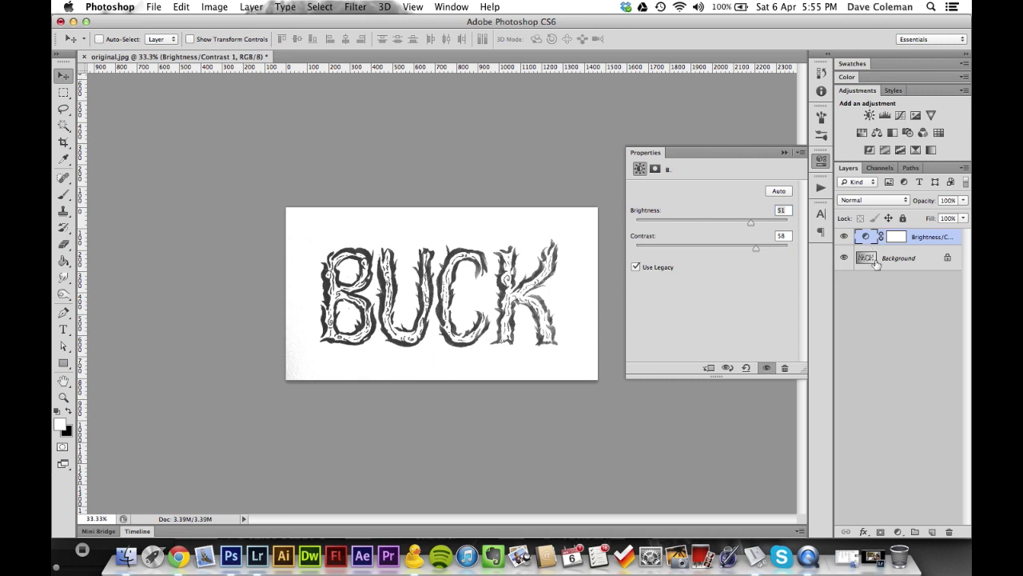
{"action": "left_click", "coordinate": [875, 263]}
{"action": "left_click", "coordinate": [867, 240]}
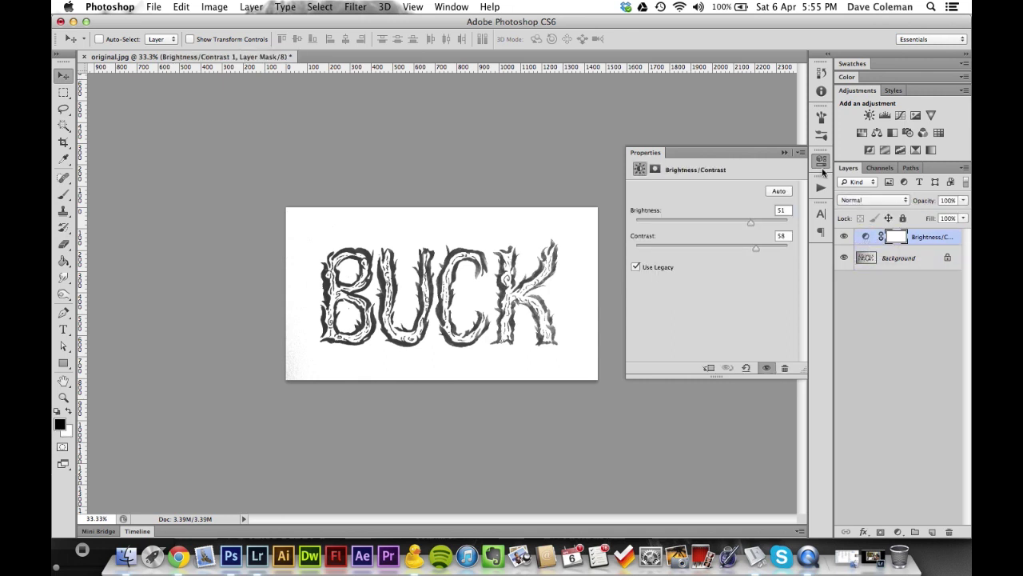
With Step One selected, create a new action named 'Step Two' and start recording
{"action": "left_click", "coordinate": [822, 163]}
{"action": "left_click", "coordinate": [822, 188]}
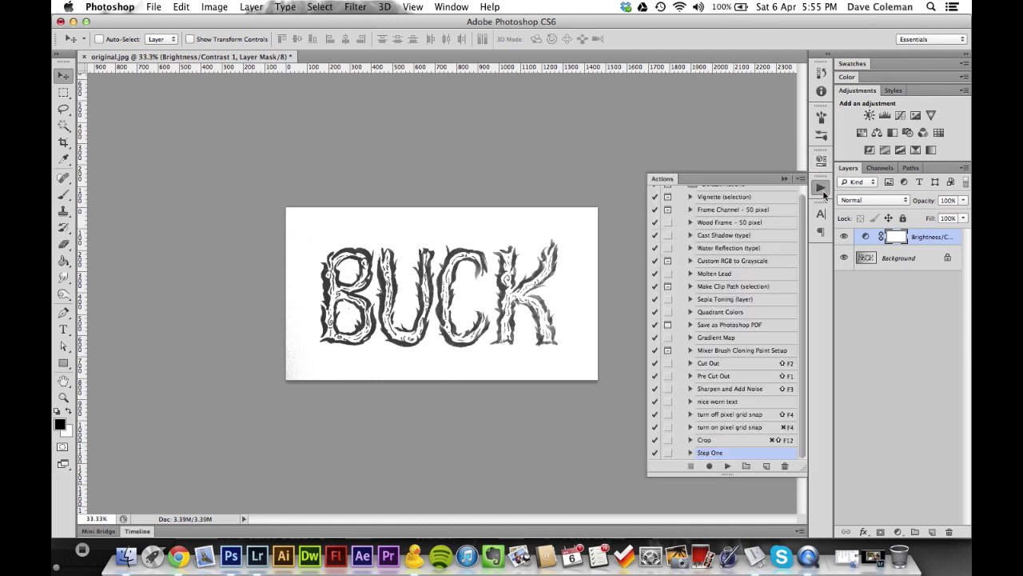
{"action": "left_click", "coordinate": [714, 442]}
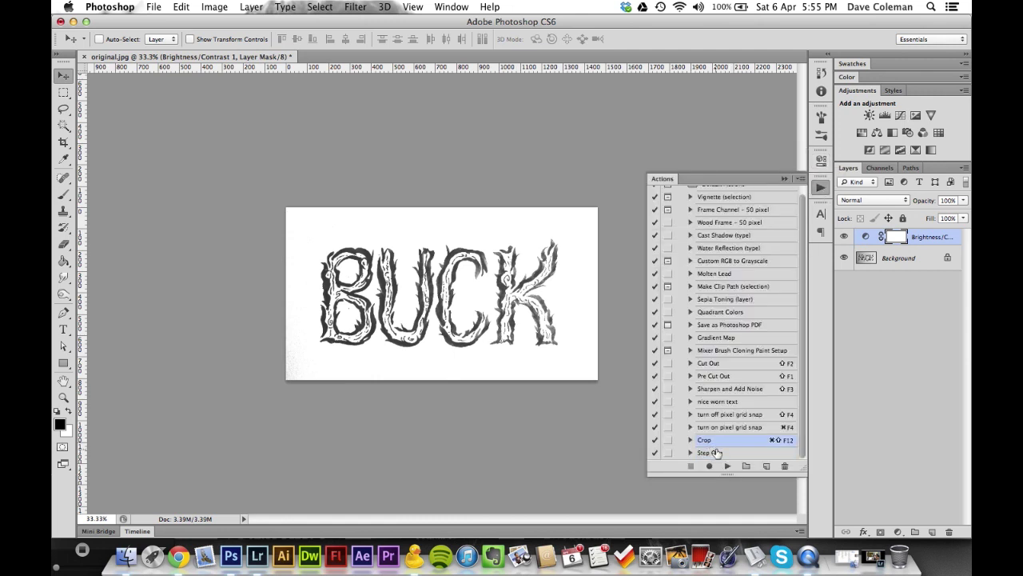
{"action": "left_click", "coordinate": [716, 452]}
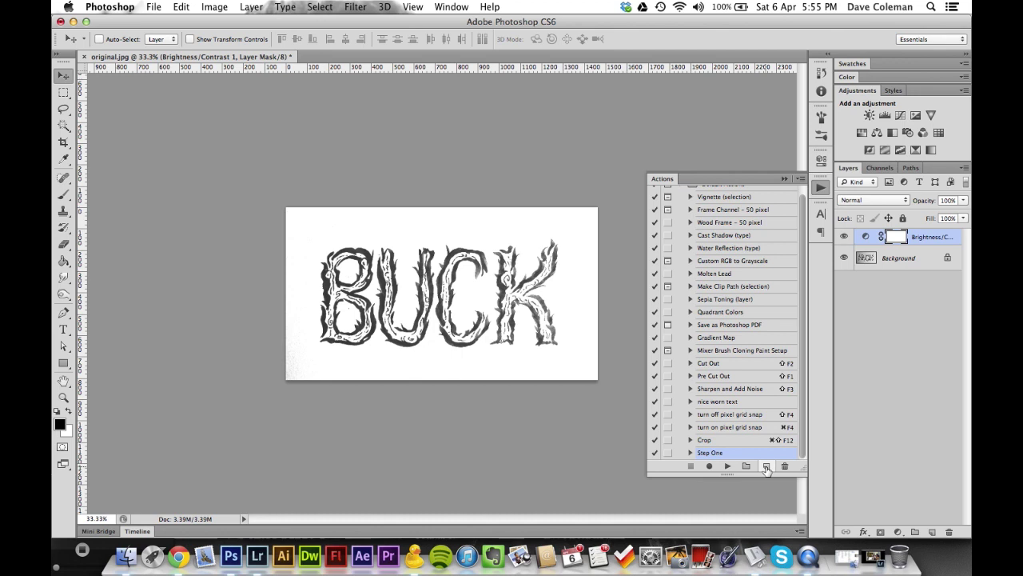
{"action": "left_click", "coordinate": [766, 467]}
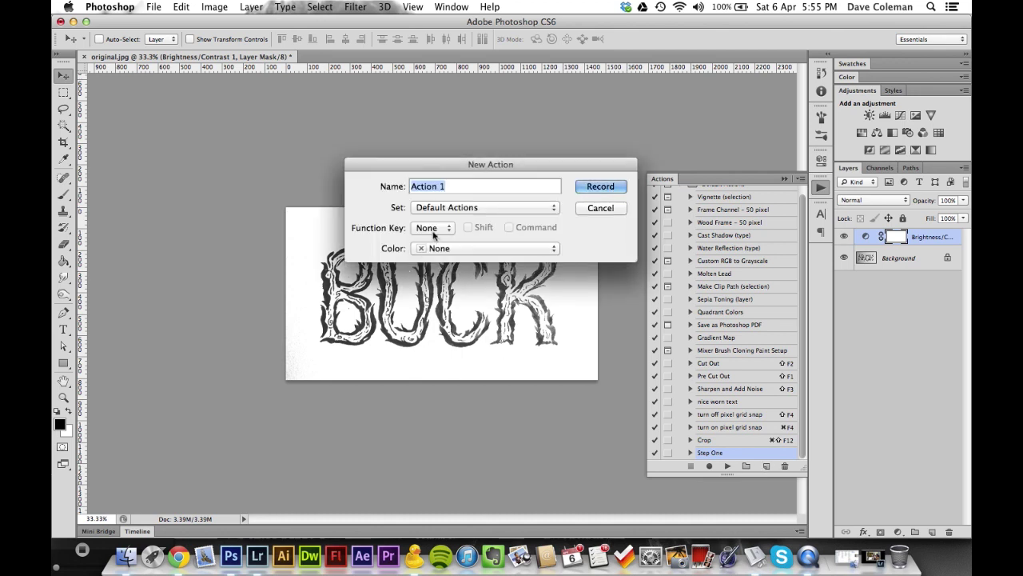
{"action": "type", "text": "Step Two"}
{"action": "left_click", "coordinate": [609, 186]}
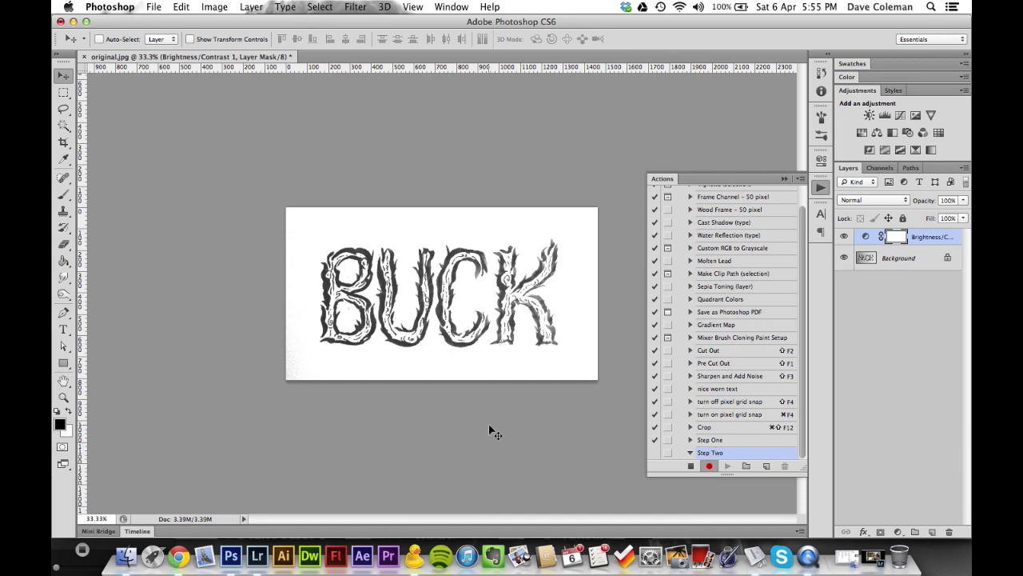
Convert the Background to Layer 0 and merge it with the Brightness/Contrast adjustment into Brightness/Contrast 1
{"action": "left_click", "coordinate": [823, 192]}
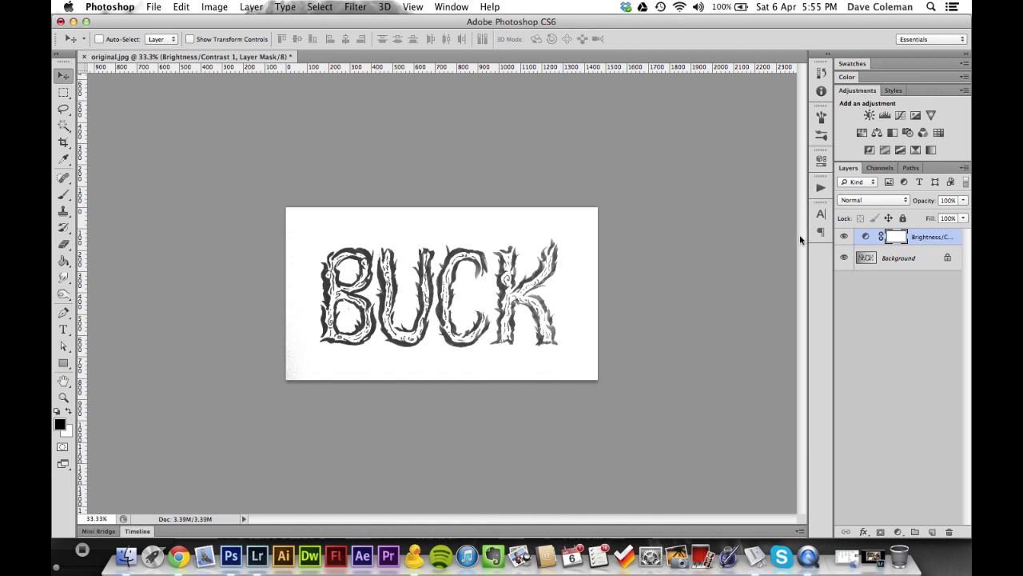
{"action": "double_click", "coordinate": [887, 258]}
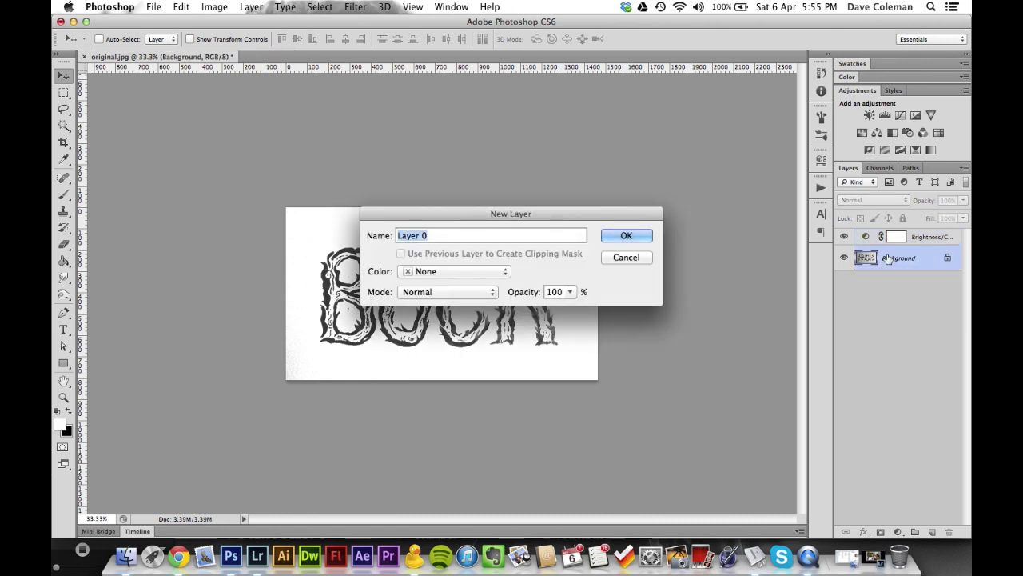
{"action": "left_click", "coordinate": [626, 236]}
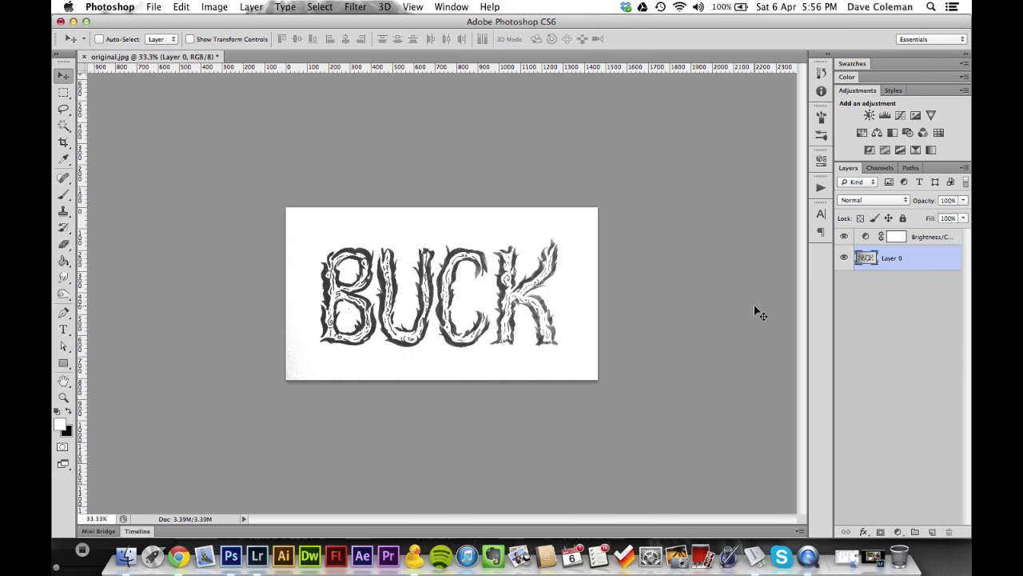
{"action": "left_click", "coordinate": [929, 240], "text": "shift"}
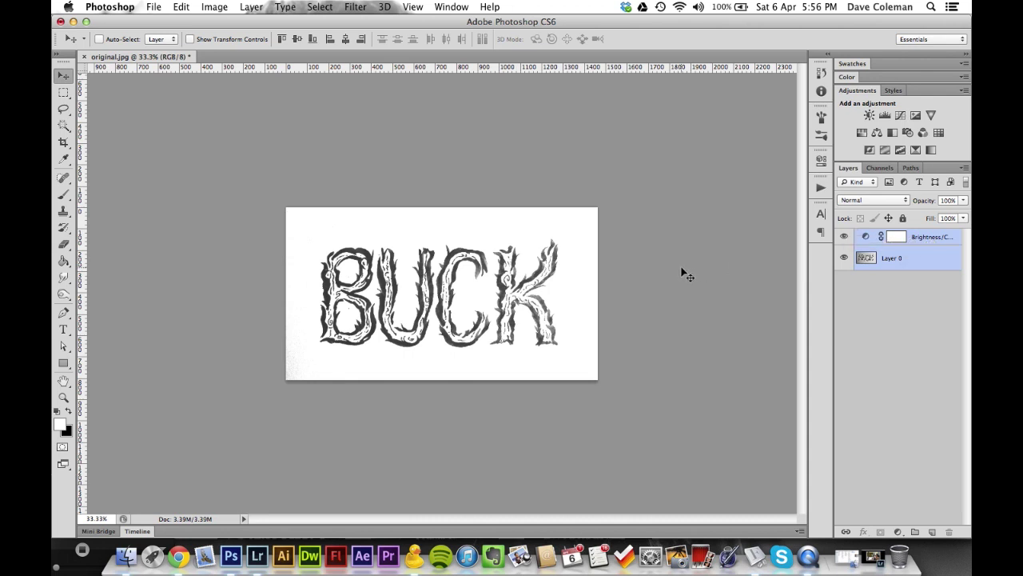
{"action": "key", "text": "super+e"}
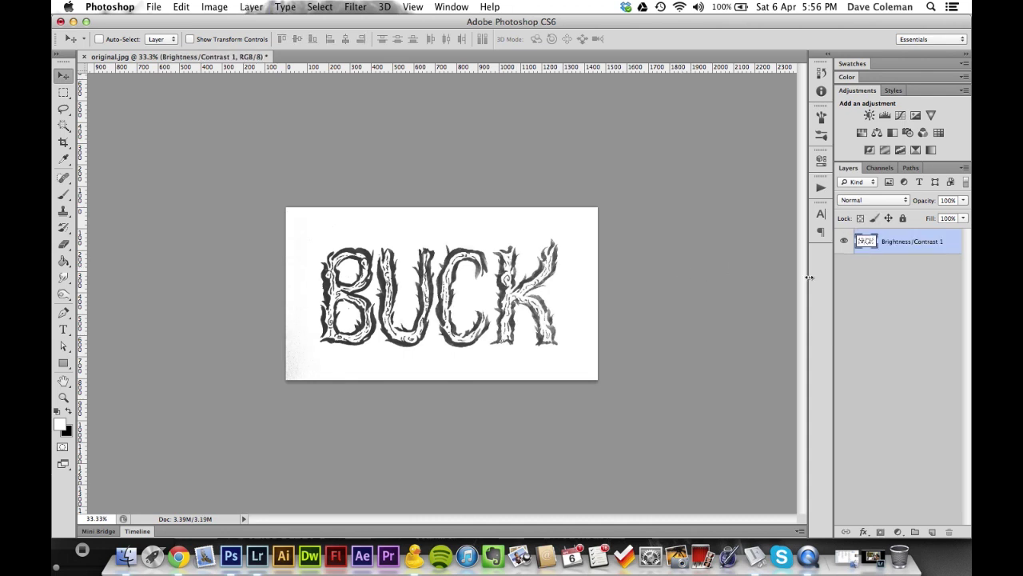
Copy the whole image, add an empty Layer 1, and delete the merged photo layer
{"action": "key", "text": "super+a"}
{"action": "key", "text": "super+c"}
{"action": "key", "text": "super+d"}
{"action": "left_click", "coordinate": [934, 532]}
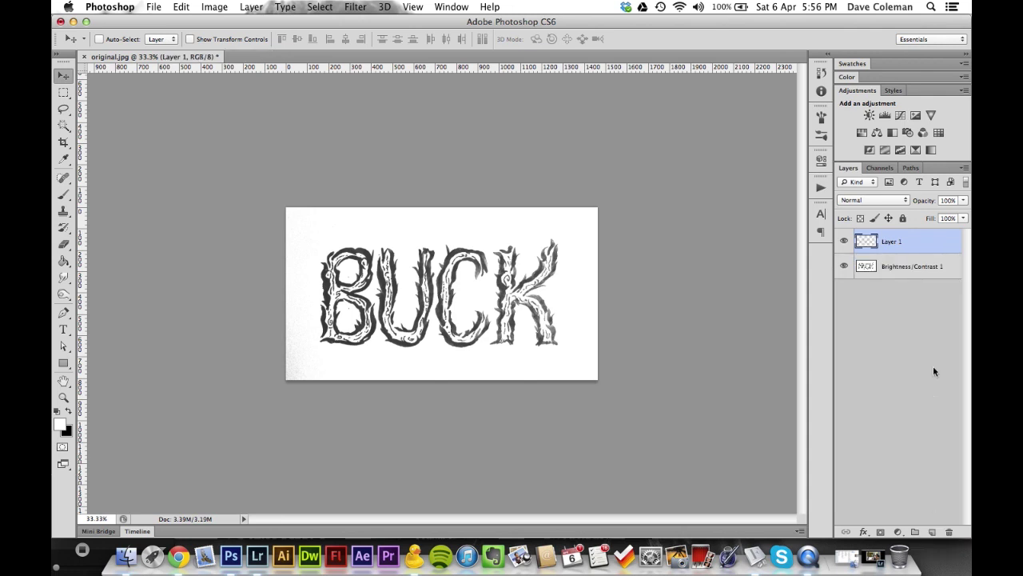
{"action": "left_click", "coordinate": [903, 271]}
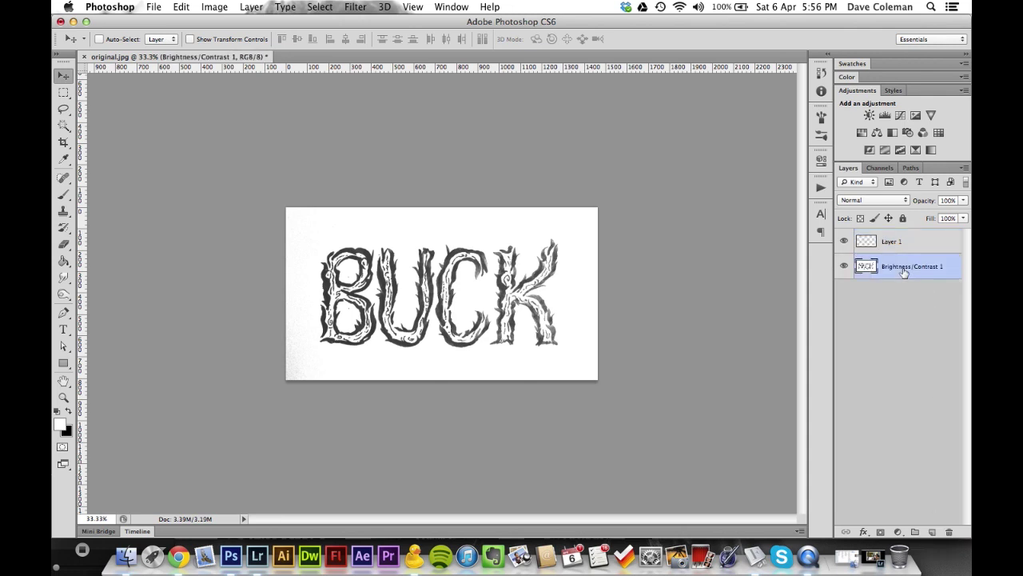
{"action": "key", "text": "BackSpace"}
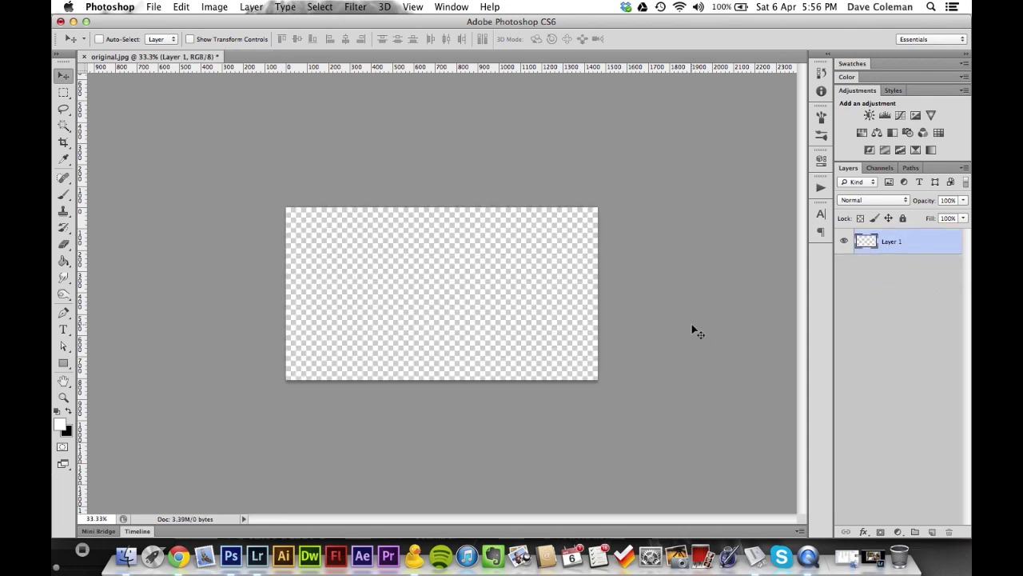
Paste the copy into Quick Mask to select the BUCK letters, fill them with black, and deselect
{"action": "key", "text": "q"}
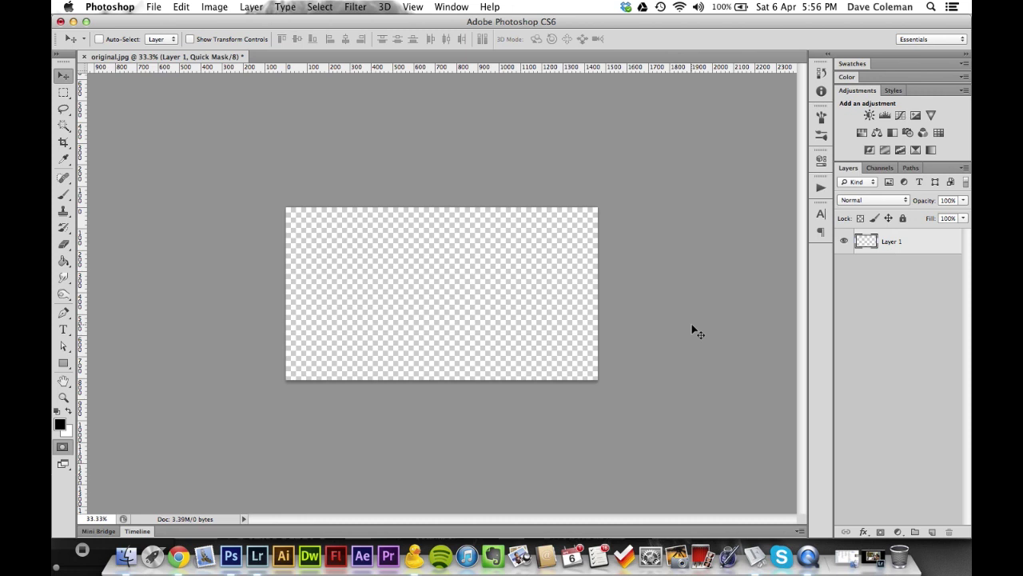
{"action": "key", "text": "super+v"}
{"action": "key", "text": "q"}
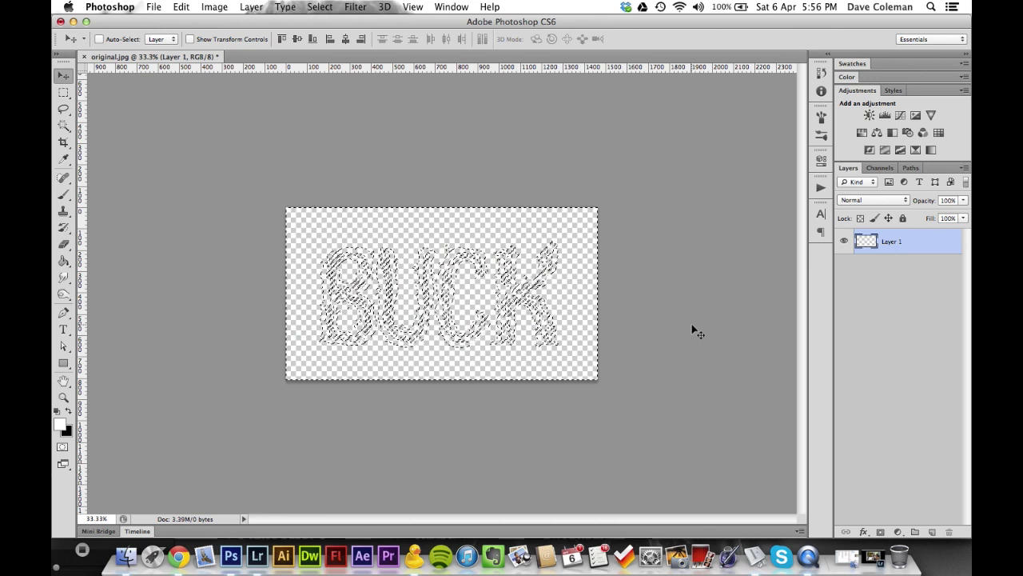
{"action": "key", "text": "super+shift+u"}
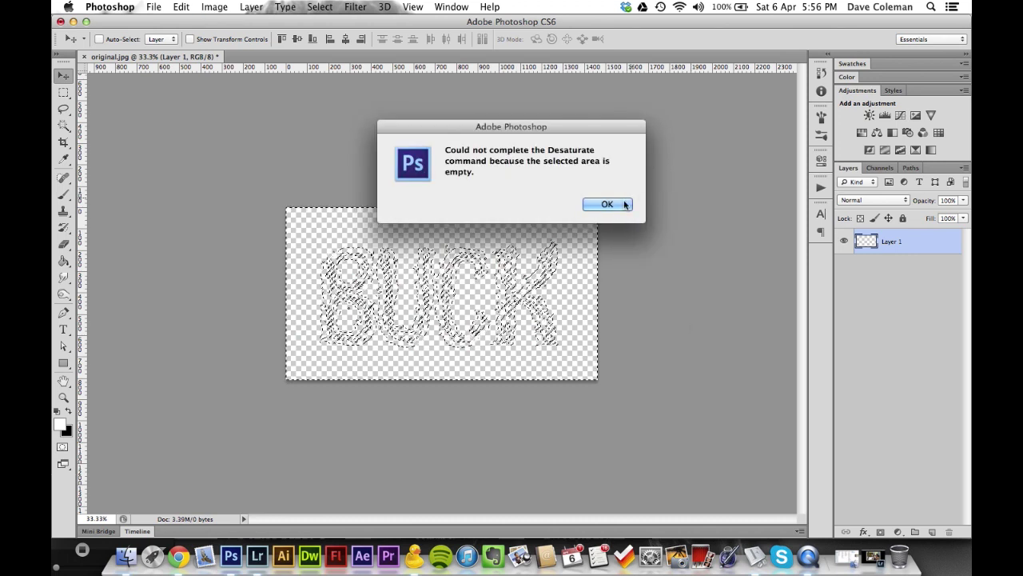
{"action": "left_click", "coordinate": [608, 204]}
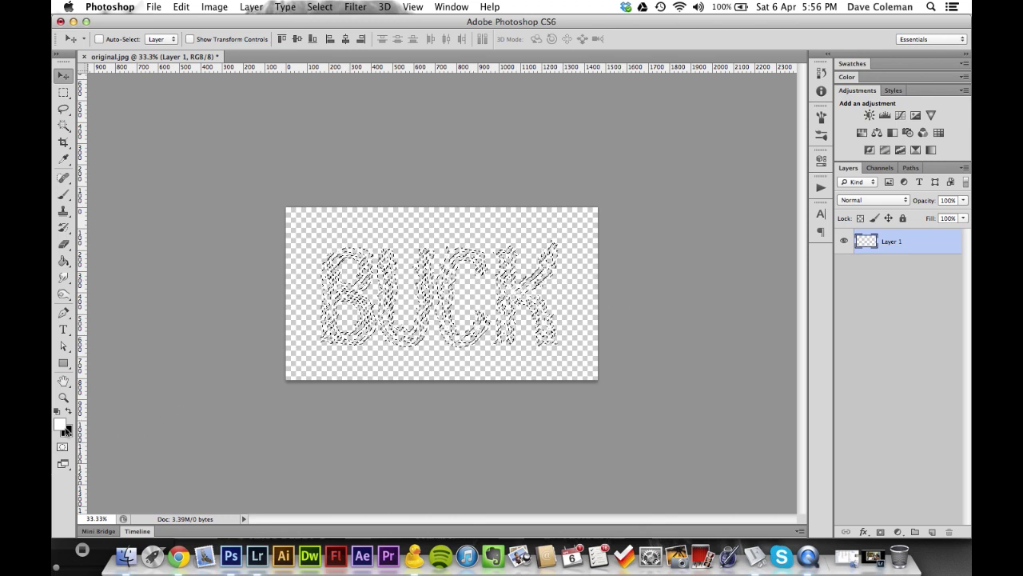
{"action": "key", "text": "x"}
{"action": "key", "text": "x"}
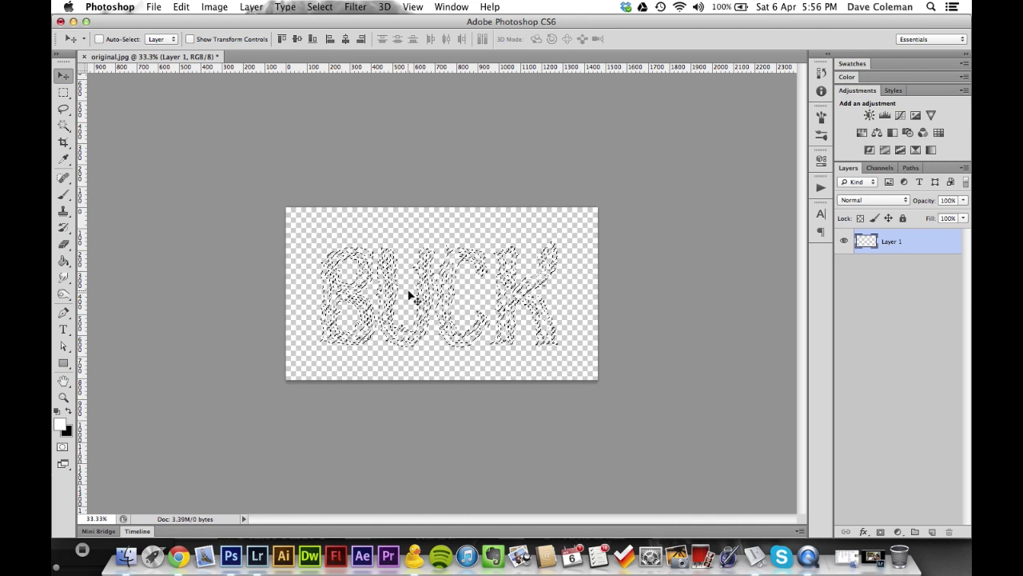
{"action": "key", "text": "super+BackSpace"}
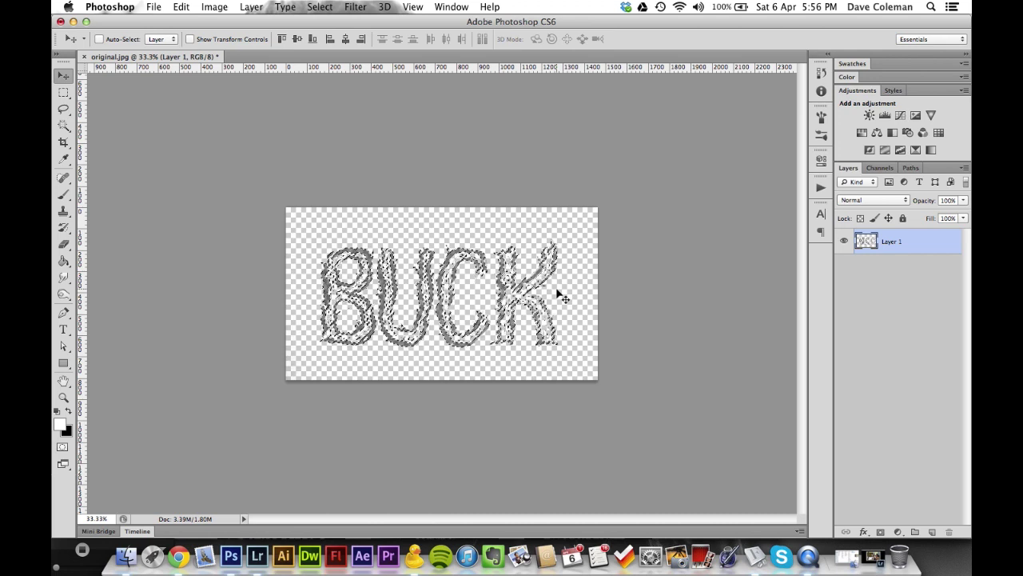
{"action": "key", "text": "super+d"}
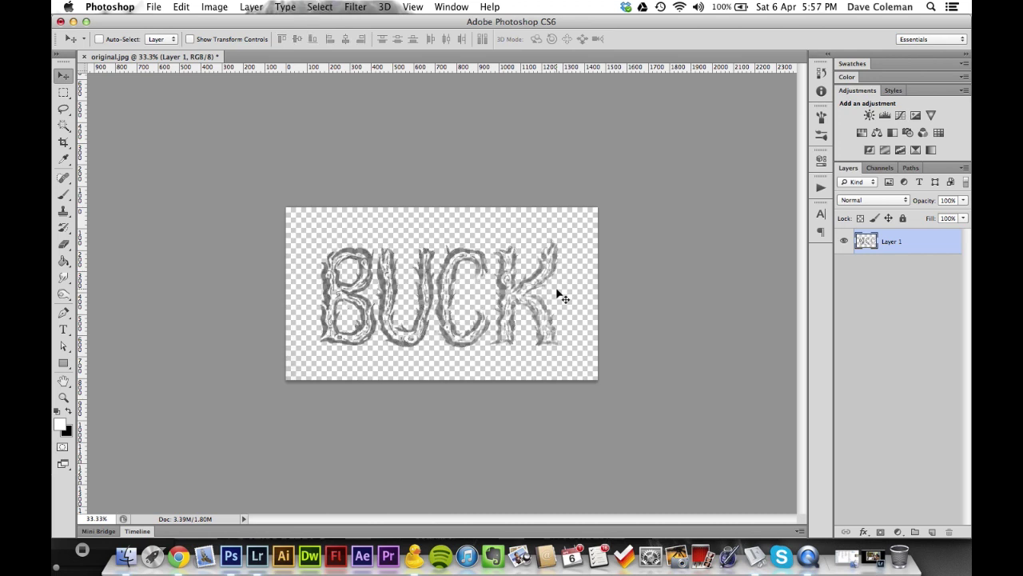
Stop recording the Step Two action and collapse its steps in the Actions panel
{"action": "left_click", "coordinate": [820, 189]}
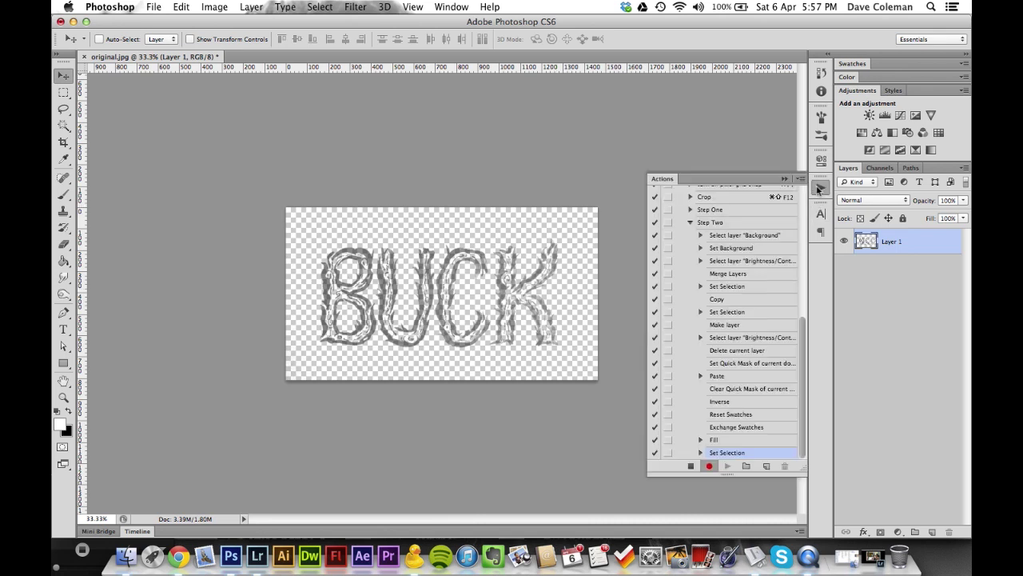
{"action": "left_click", "coordinate": [691, 466]}
{"action": "left_click", "coordinate": [691, 224]}
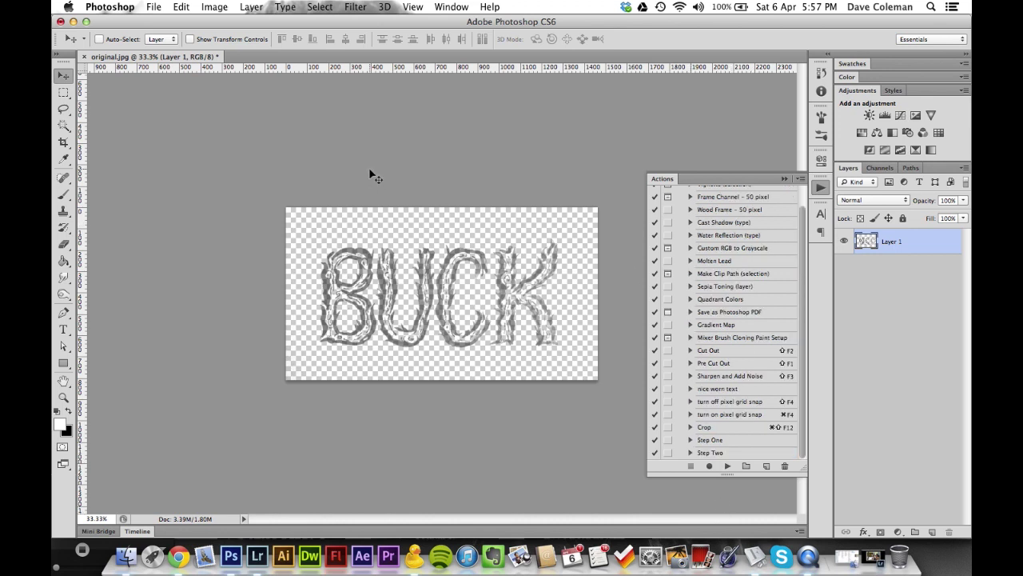
Close original.jpg without saving and reopen the original.jpg file
{"action": "left_click", "coordinate": [84, 56]}
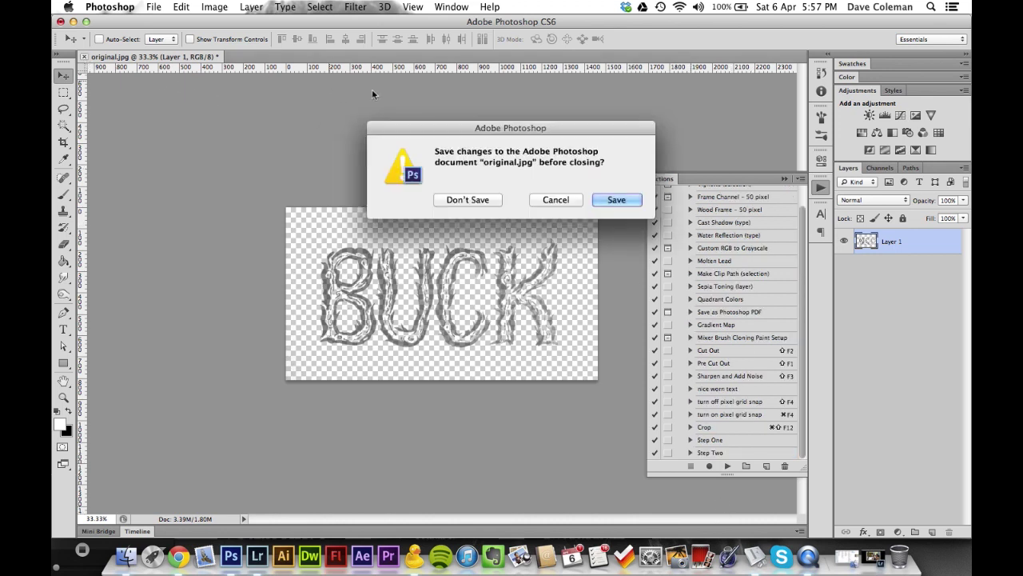
{"action": "left_click", "coordinate": [469, 201]}
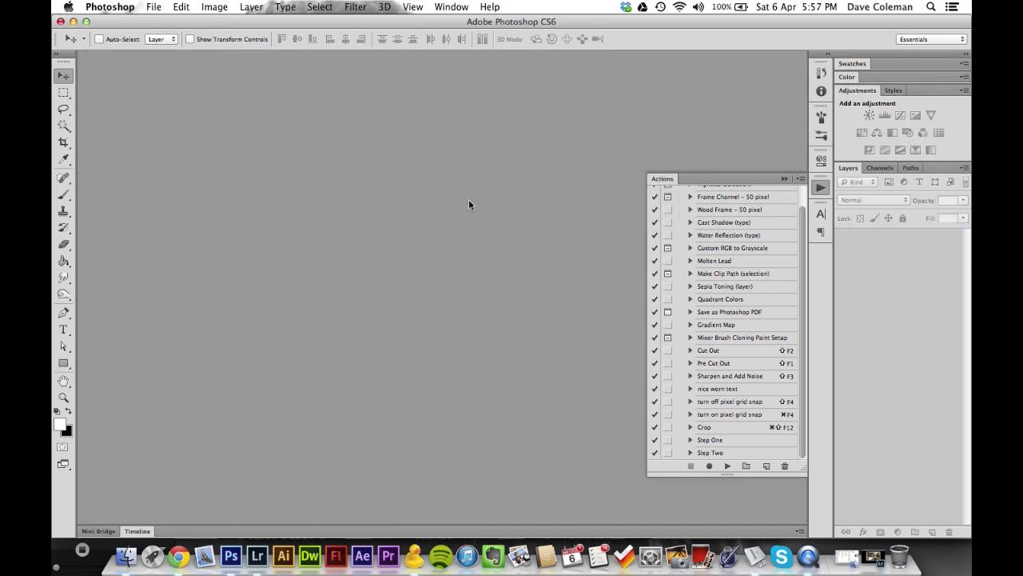
{"action": "key", "text": "super+o"}
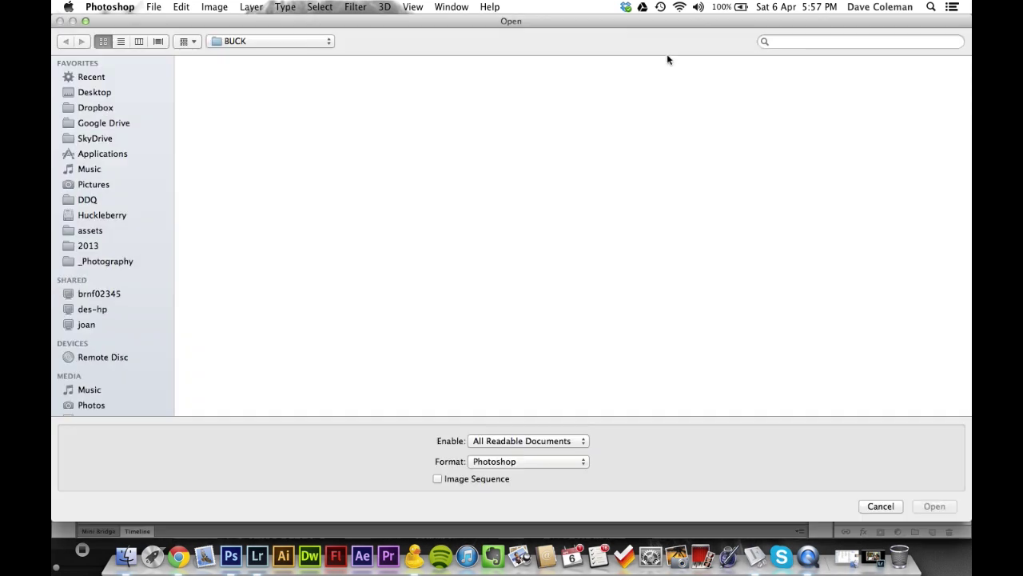
{"action": "left_click", "coordinate": [562, 83]}
{"action": "key", "text": "Return"}
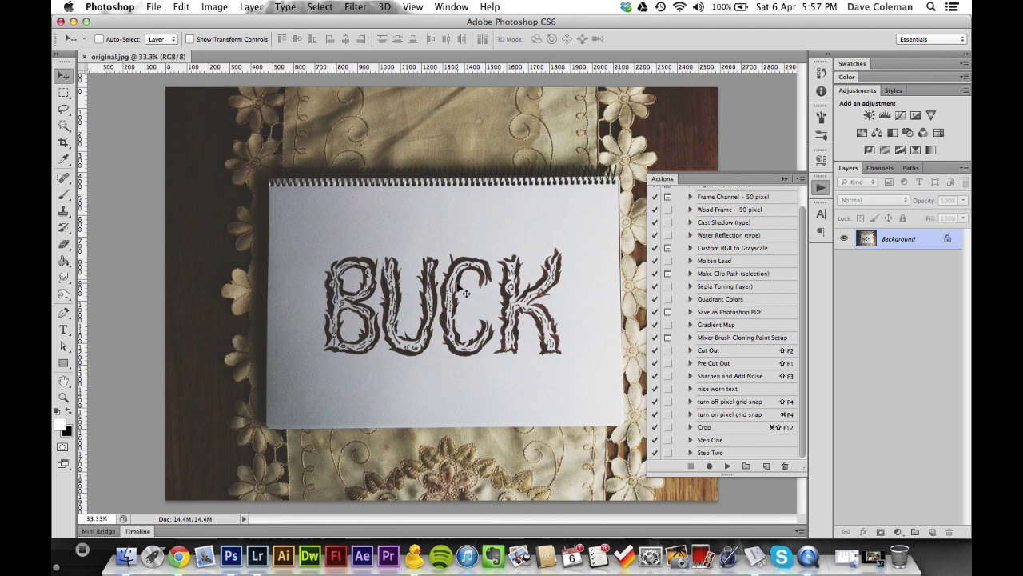
Crop the photo in from all four sides to frame the BUCK lettering, trimming the wood strip
{"action": "key", "text": "c"}
{"action": "left_click_drag", "start_coordinate": [453, 77], "coordinate": [442, 164]}
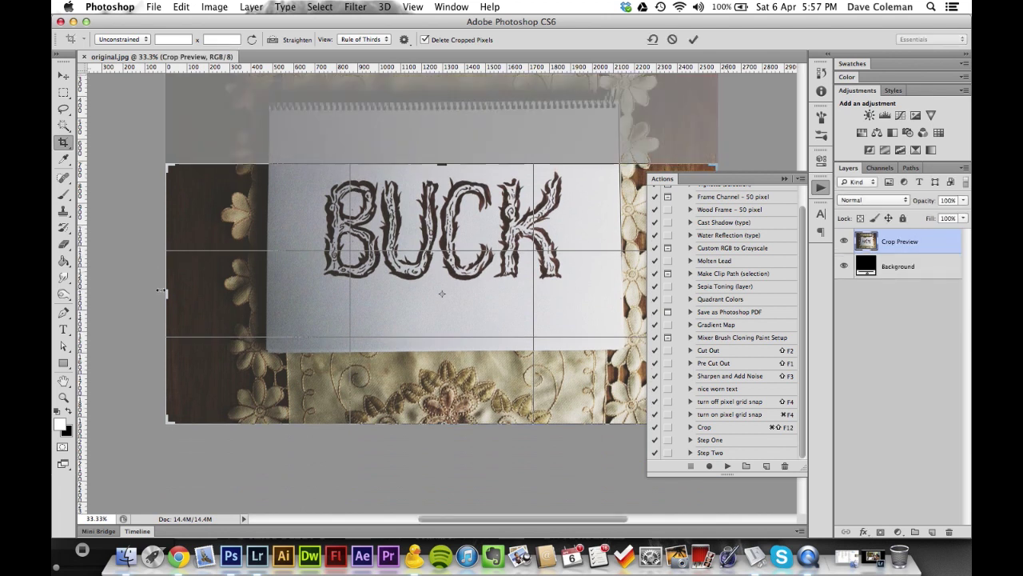
{"action": "left_click_drag", "start_coordinate": [167, 293], "coordinate": [232, 284]}
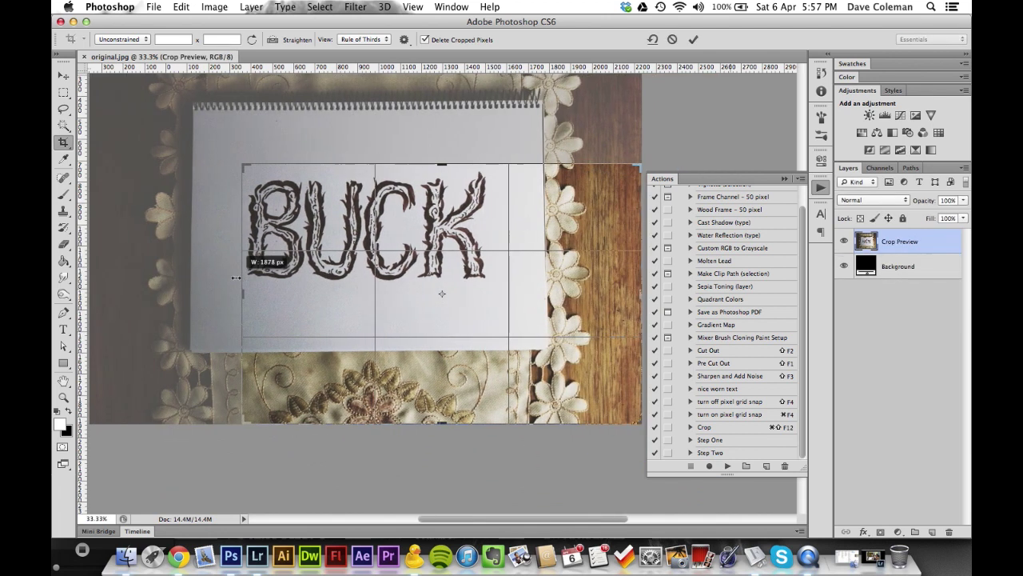
{"action": "left_click_drag", "start_coordinate": [442, 421], "coordinate": [435, 355]}
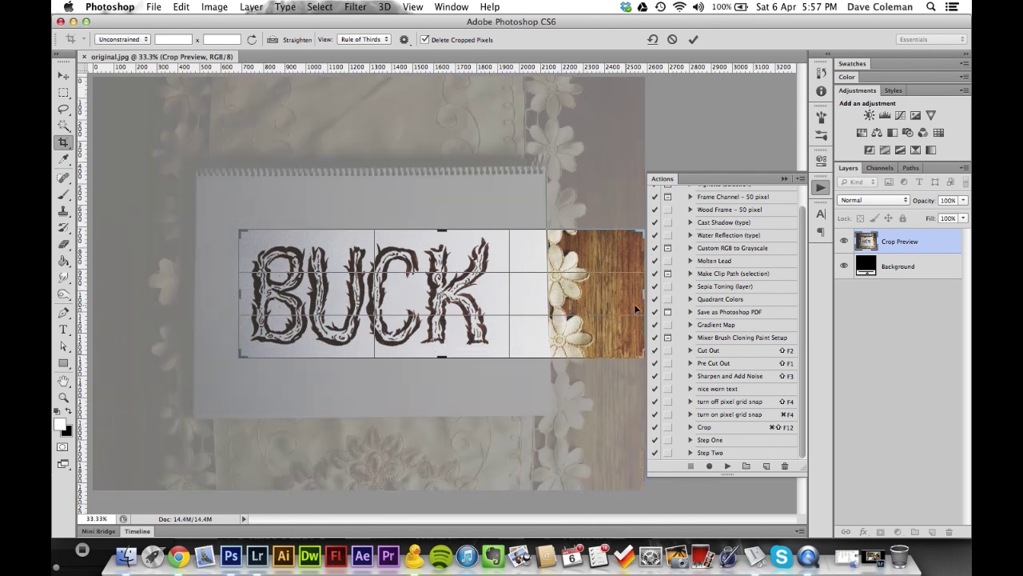
{"action": "left_click_drag", "start_coordinate": [640, 295], "coordinate": [572, 295]}
{"action": "key", "text": "Return"}
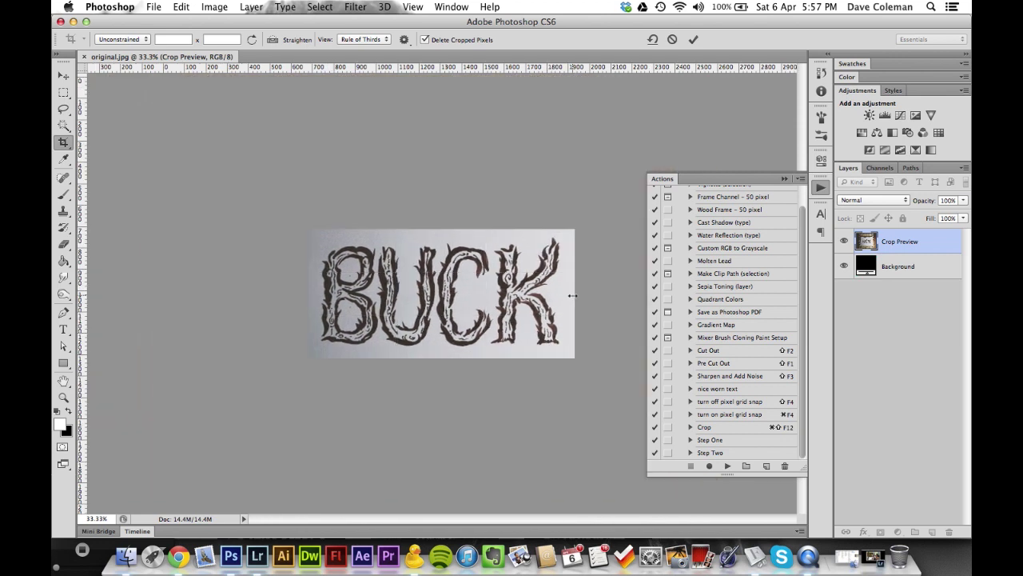
Play the Step One action and raise the Brightness/Contrast layer's contrast to 58
{"action": "key", "text": "v"}
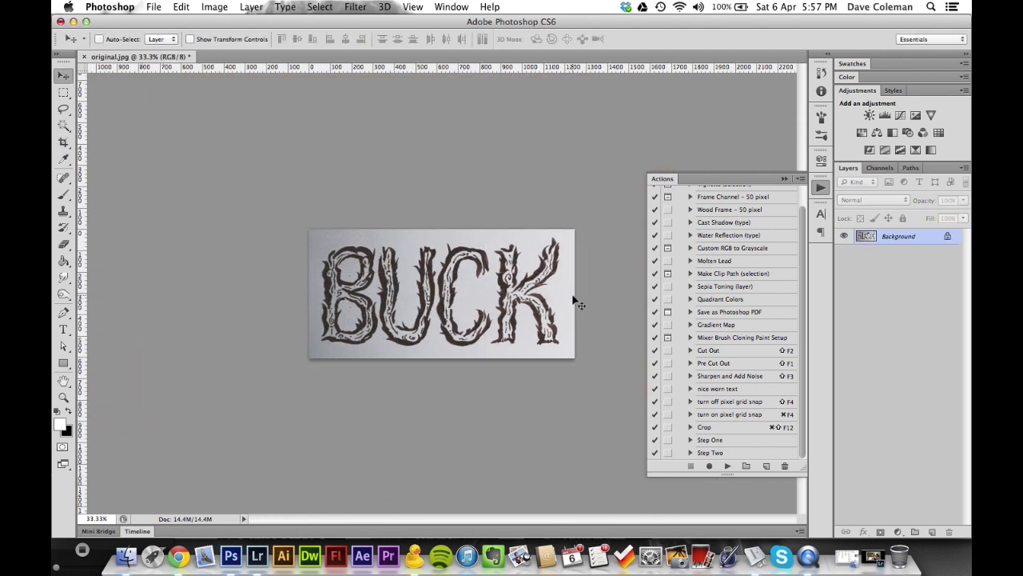
{"action": "left_click", "coordinate": [713, 440]}
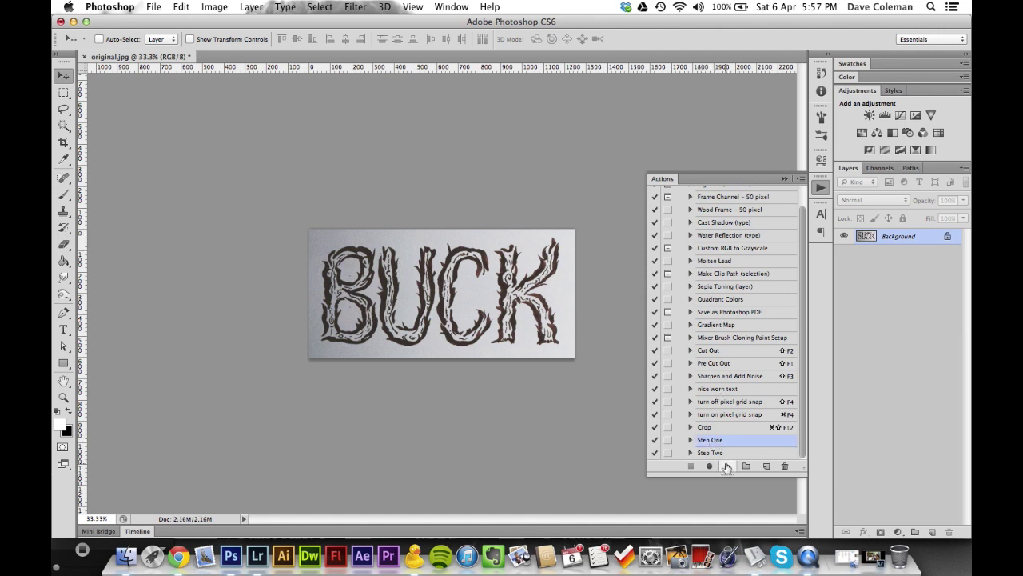
{"action": "left_click", "coordinate": [727, 466]}
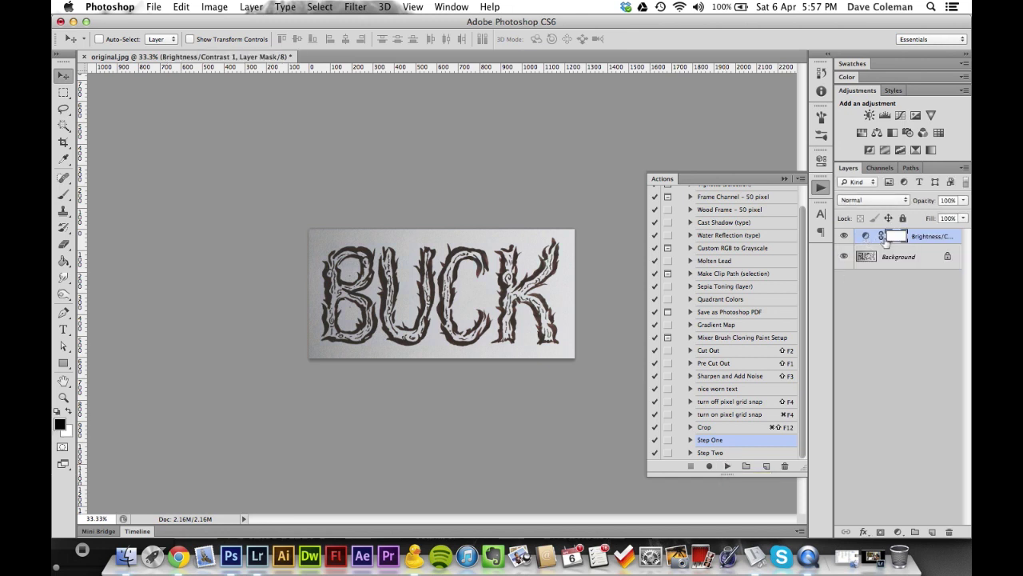
{"action": "left_click", "coordinate": [865, 235]}
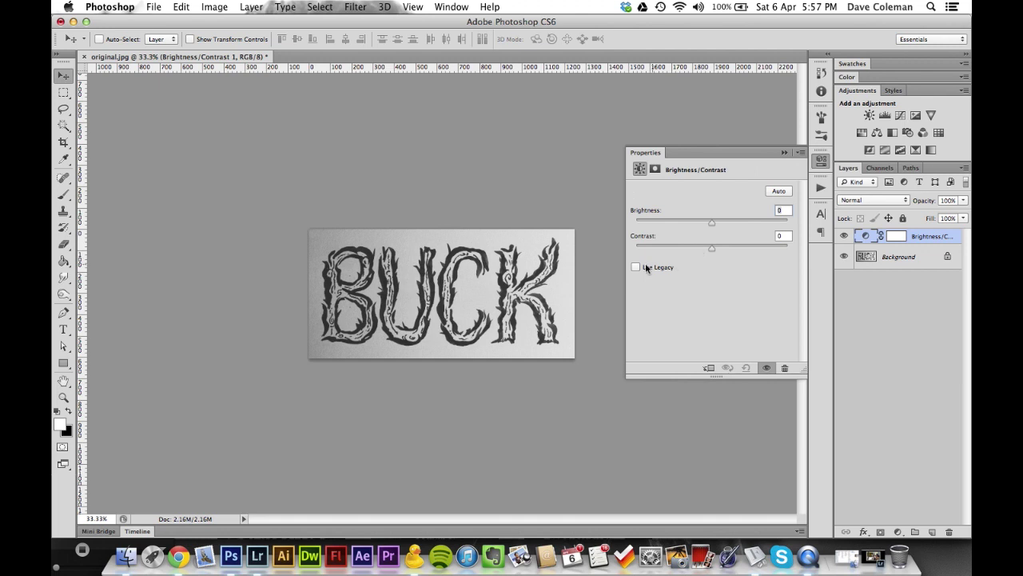
{"action": "left_click_drag", "start_coordinate": [715, 246], "coordinate": [740, 224]}
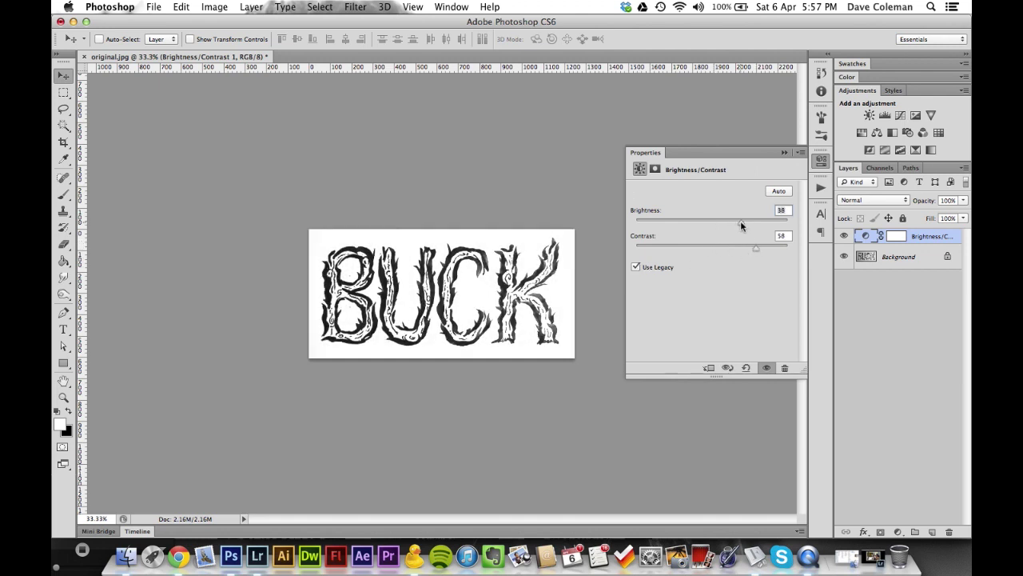
{"action": "left_click", "coordinate": [821, 161]}
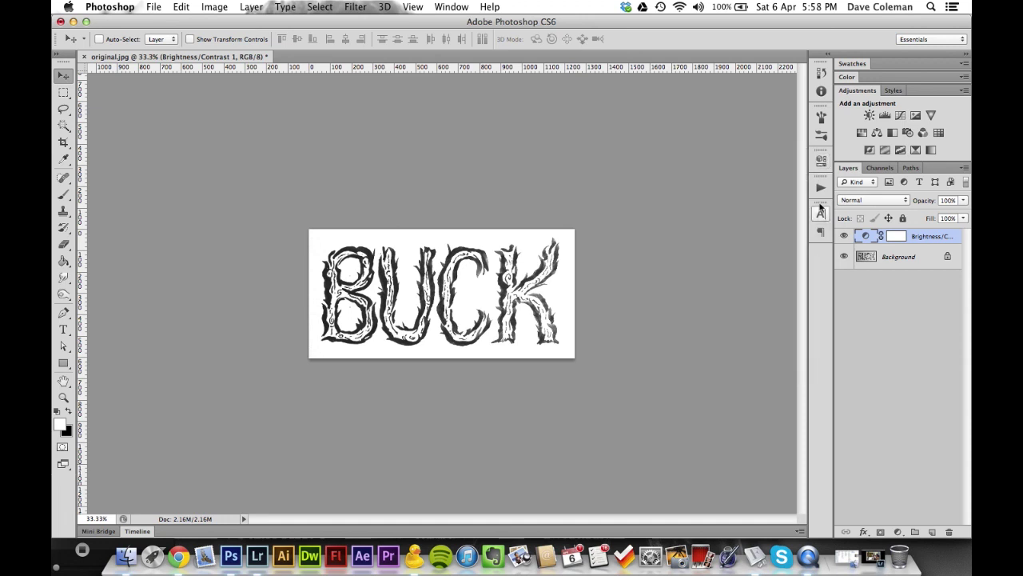
{"action": "left_click", "coordinate": [821, 188]}
Play the Step Two action on the cropped original.jpg
{"action": "left_click", "coordinate": [711, 452]}
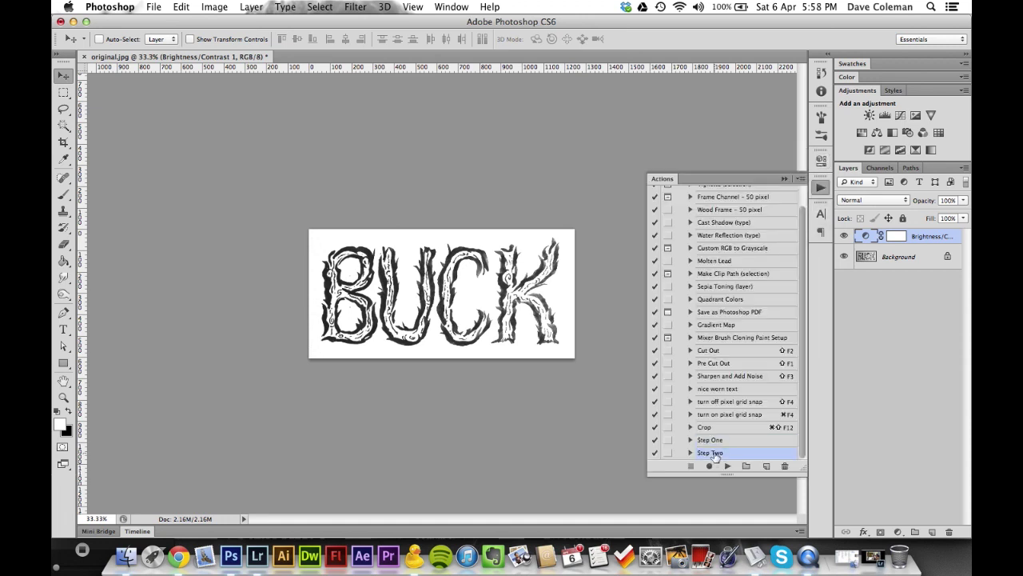
{"action": "left_click", "coordinate": [726, 465]}
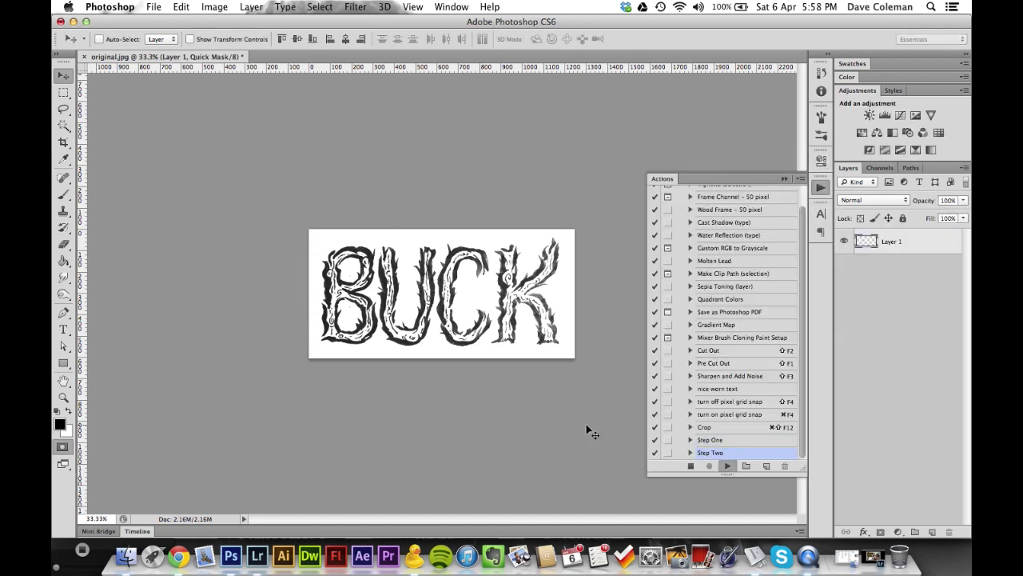